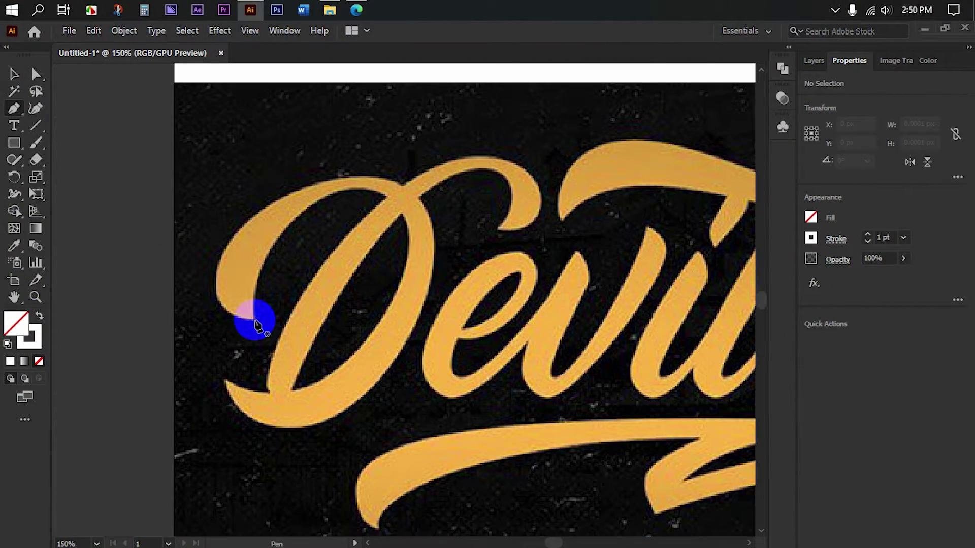
Pen-trace the D's outer outline and bottom curve with smooth anchors.
left_click(210, 357)
left_click(310, 225, "alt")
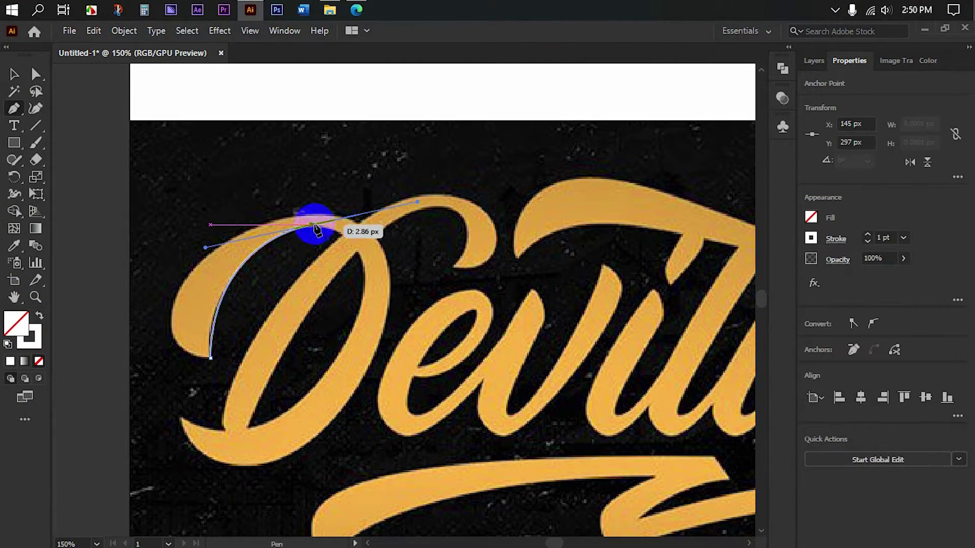
scroll(414, 304, "down", 3)
left_click(412, 299, "alt")
left_click_drag(261, 354, 230, 339)
left_click_drag(165, 309, 343, 413)
left_click_drag(449, 357, 289, 429)
left_click_drag(375, 325, 426, 334)
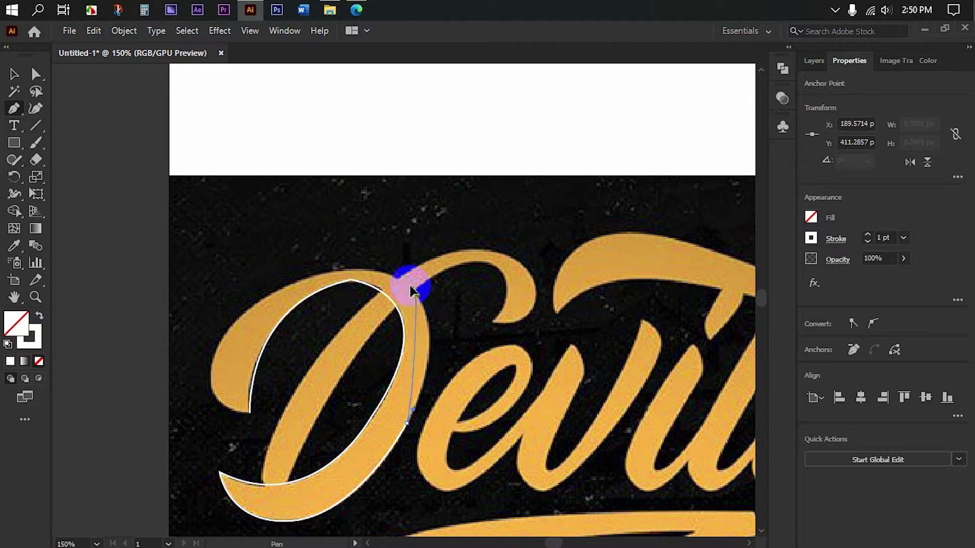
left_click_drag(384, 243, 323, 300)
left_click(330, 288)
left_click_drag(346, 376, 402, 404)
Refine the D path's top-right and inner-curve anchors.
left_click(514, 257, "ctrl")
left_click(398, 459)
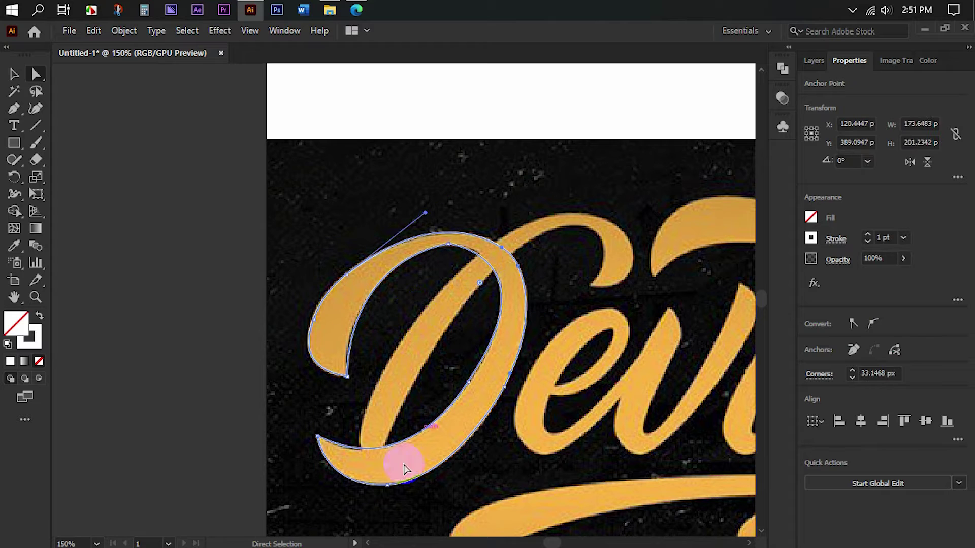
left_click(483, 394)
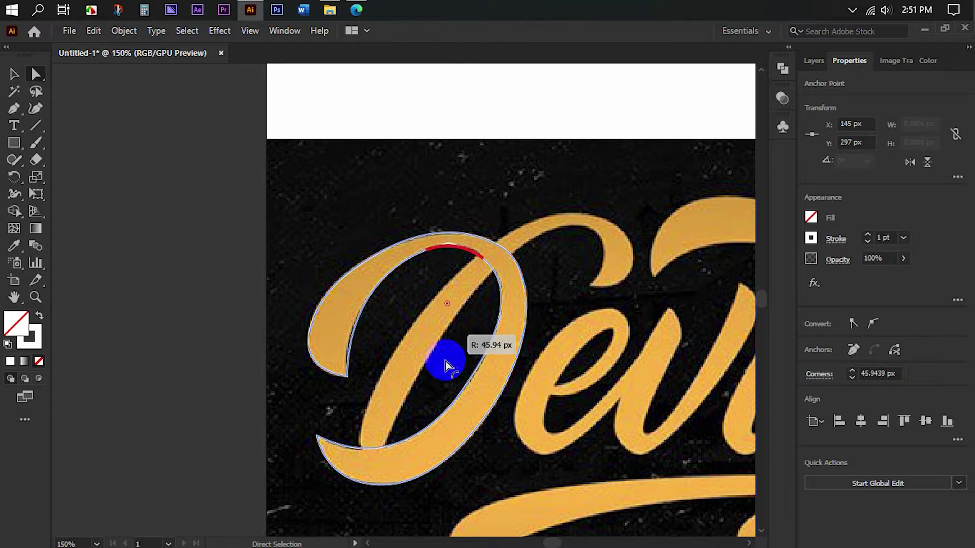
left_click(437, 350)
Trace the D's upper swash and crescent, closing the path at the bottom.
key("p")
left_click(327, 414)
left_click_drag(375, 287, 445, 235)
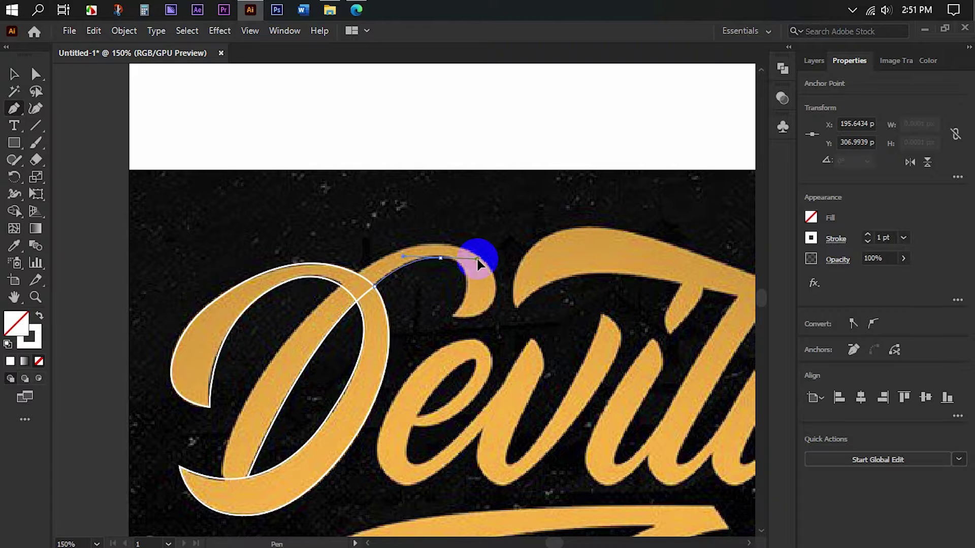
scroll(453, 321, "up", 3)
left_click_drag(477, 350, 473, 314)
scroll(366, 311, "down", 3)
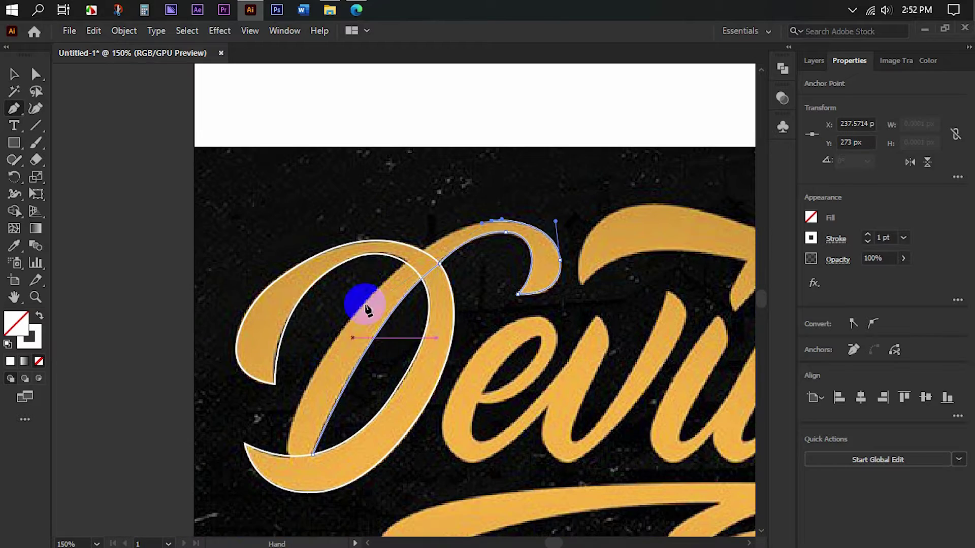
left_click_drag(343, 323, 272, 417)
scroll(273, 417, "down", 5)
left_click(373, 299)
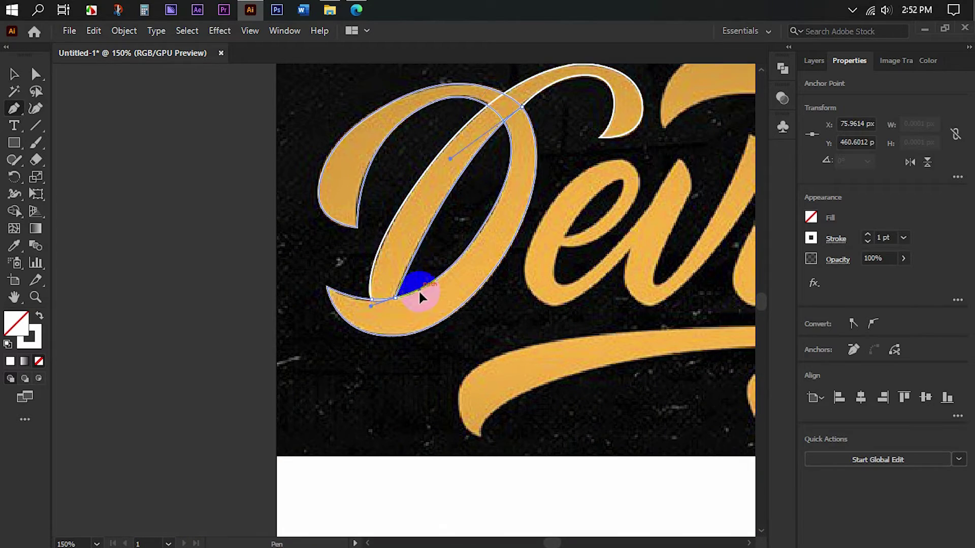
scroll(492, 272, "up", 2)
Fill the closed D path with white and stroke none.
key("i")
left_click(451, 225, "ctrl")
double_click(15, 323)
left_click(278, 163)
left_click(630, 176)
key("v")
left_click(554, 298)
Pen-trace the e's inner counter as a separate path.
key("p")
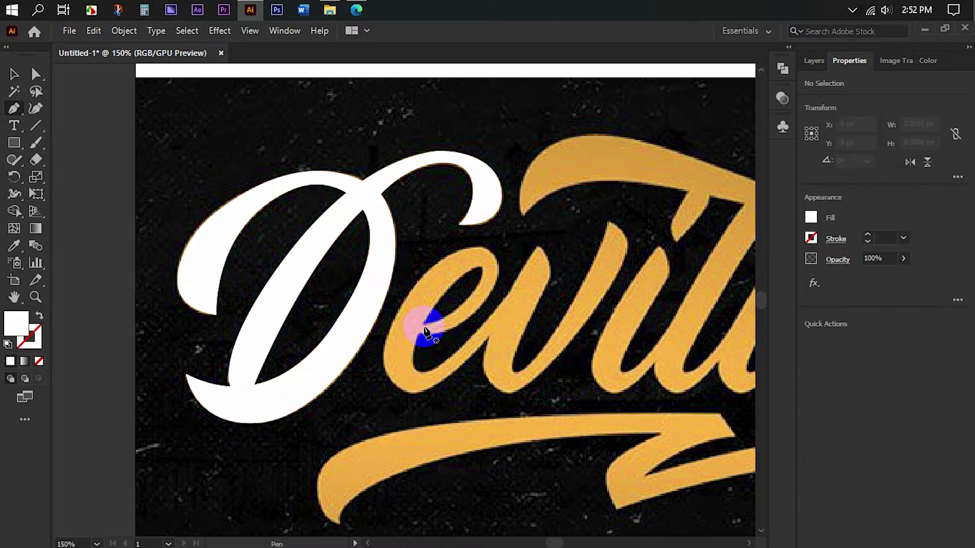
left_click(388, 365)
left_click_drag(447, 310, 455, 259)
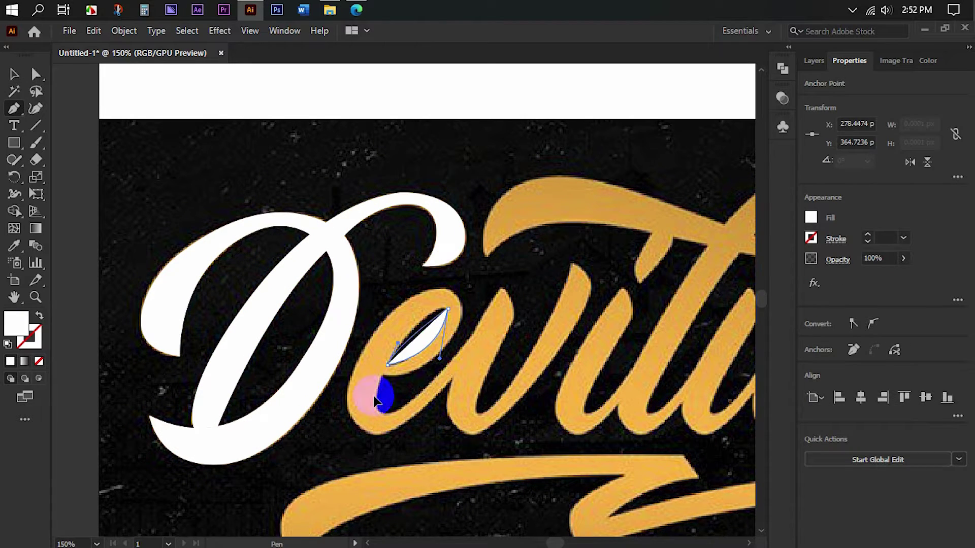
left_click(414, 392, "ctrl")
scroll(475, 327, "down", 2)
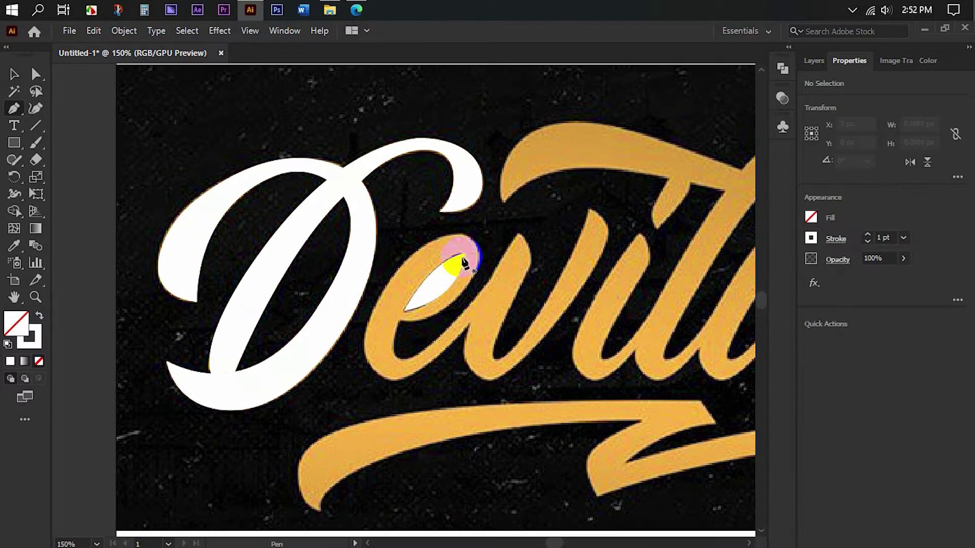
Trace and close the e's outer outline around its top, left side and bottom.
left_click(416, 300)
left_click_drag(496, 226, 499, 234)
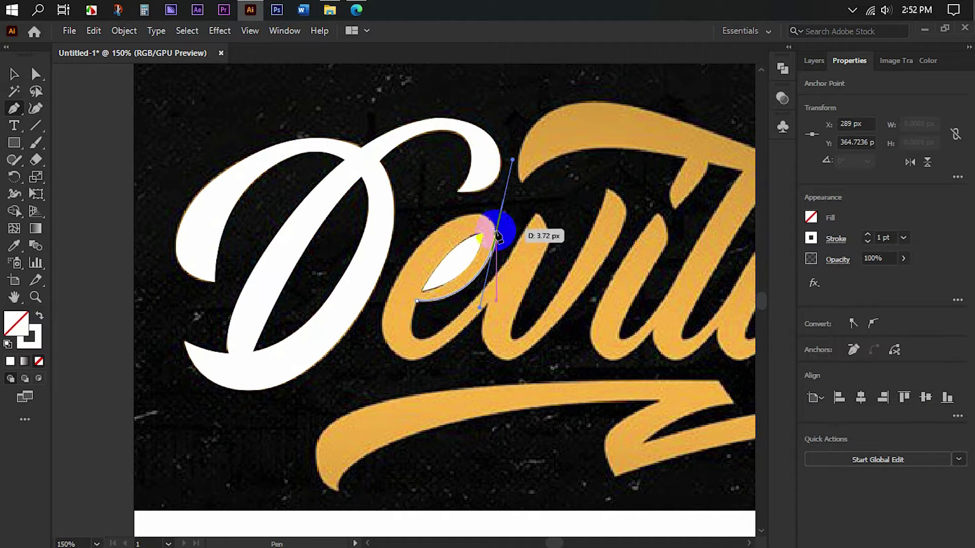
scroll(408, 280, "down", 3)
left_click_drag(396, 245, 395, 283)
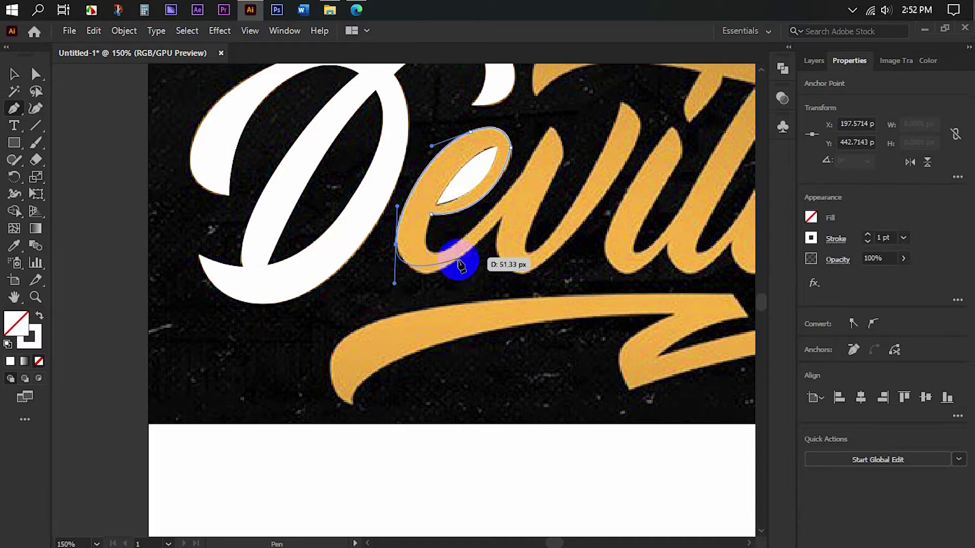
left_click_drag(503, 224, 508, 184)
scroll(508, 184, "down", 1)
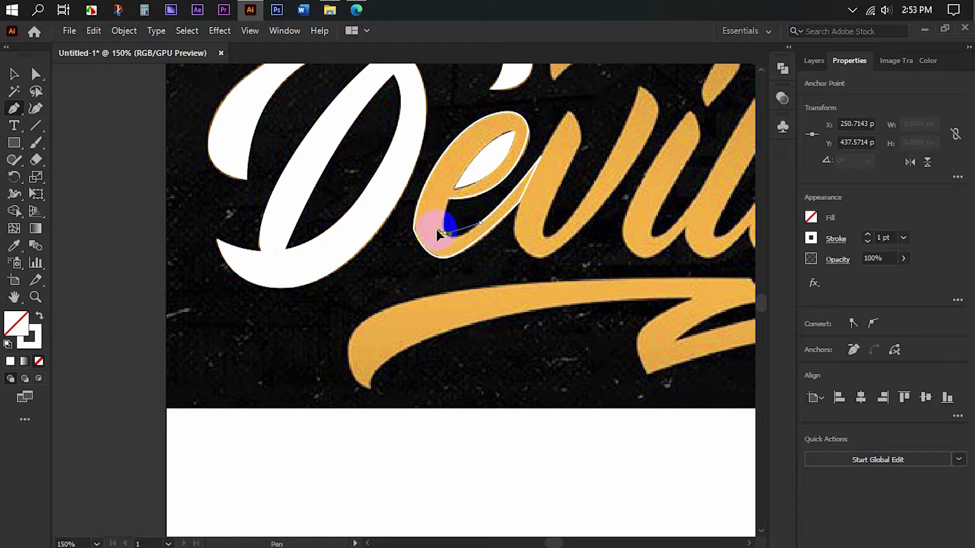
left_click(456, 190)
Adjust the e's anchors with Direct Selection to match its edges.
key("a")
mouse_move(465, 218)
left_mouse_down()
mouse_move(454, 216)
mouse_move(466, 219)
left_mouse_up()
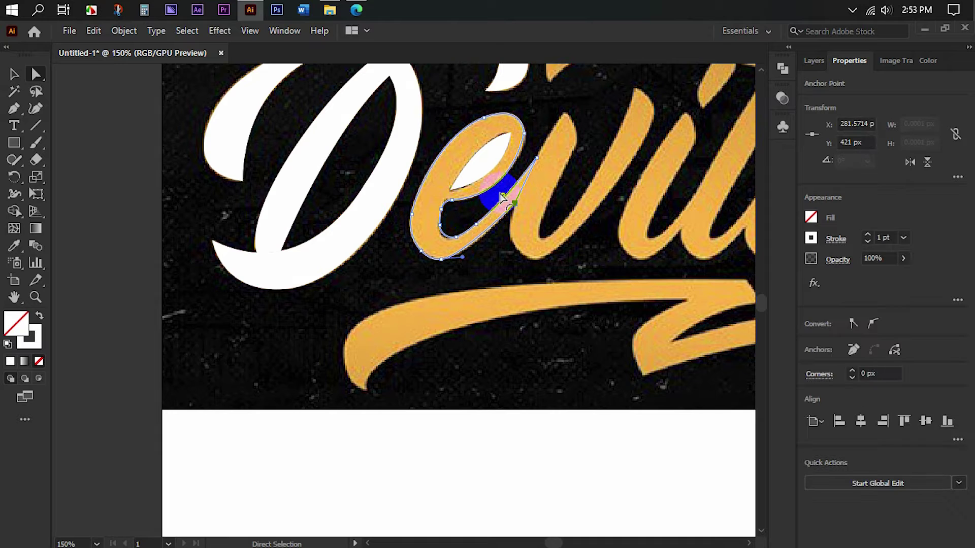
scroll(496, 256, "up", 1)
scroll(496, 191, "up", 1)
left_click(469, 213)
Cut the counter out of the e with Pathfinder and fill it white.
key("v")
left_click(447, 228)
left_click(532, 261)
left_click(181, 298)
left_click(32, 311)
left_click_drag(452, 389, 319, 429)
key("p")
scroll(400, 303, "down", 1)
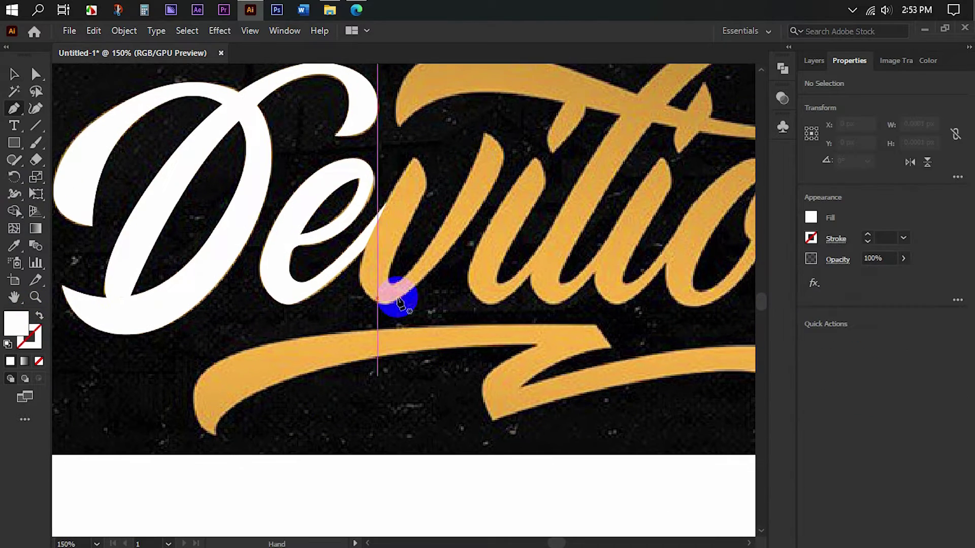
Pen-trace the v from its top down and back up its left edge.
left_click(483, 135)
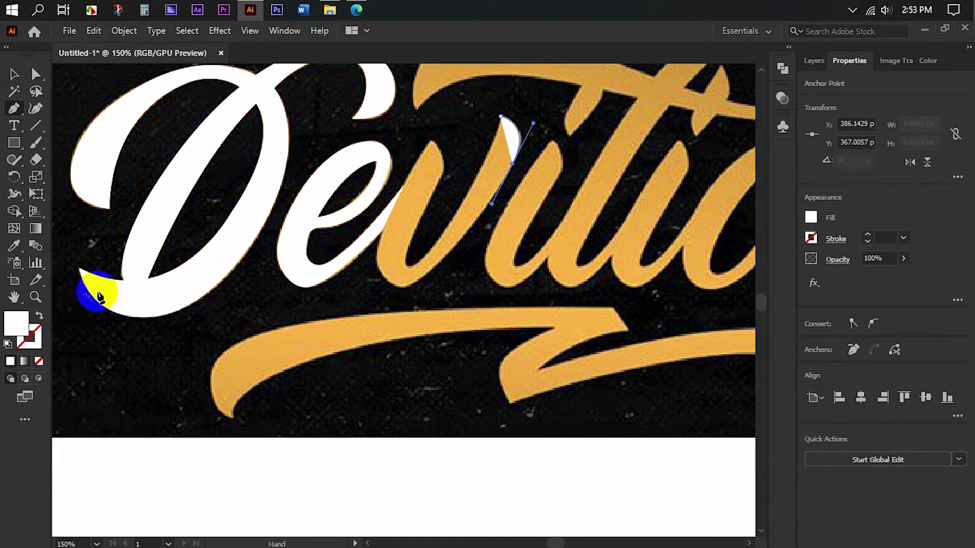
key("shift+x")
left_click(423, 277)
left_click_drag(381, 294, 366, 287)
left_click_drag(367, 239, 380, 209)
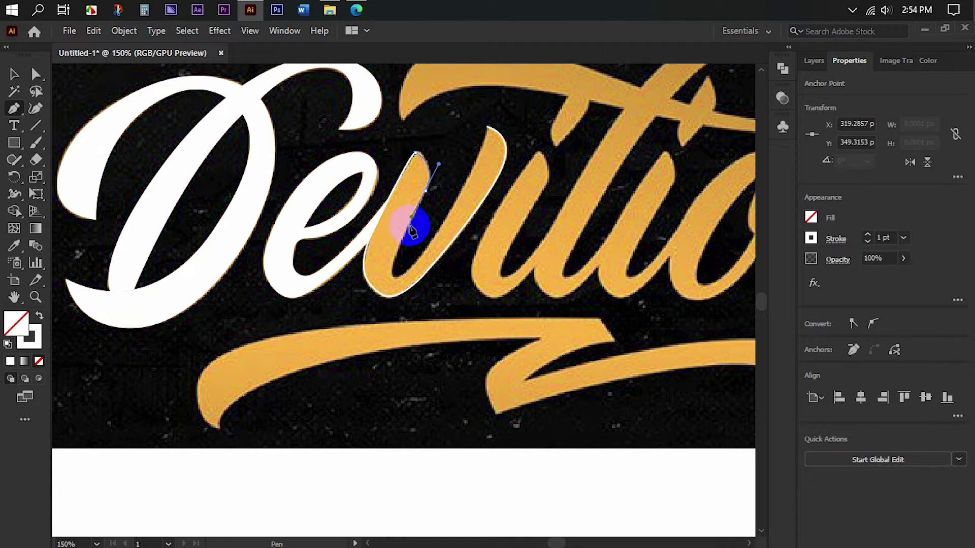
scroll(402, 277, "up", 5)
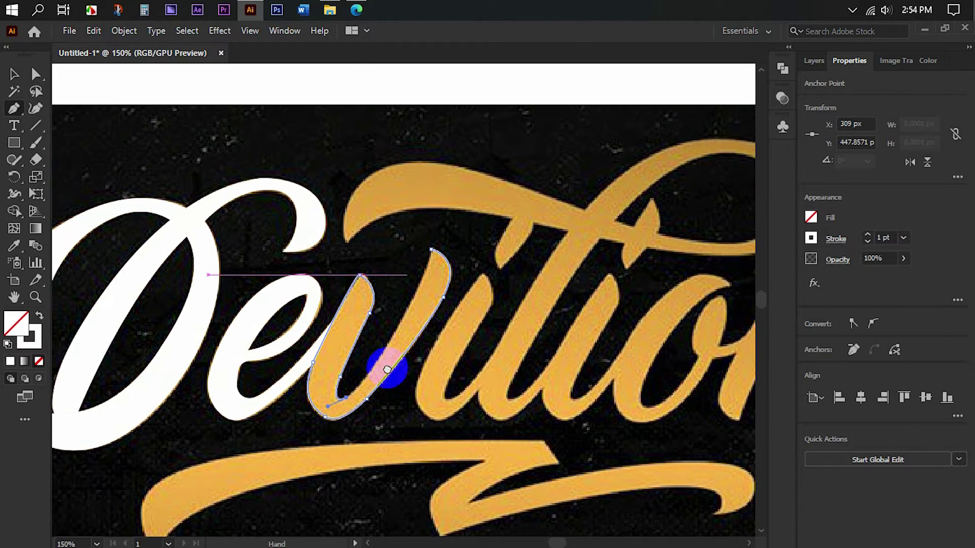
Move the v's top anchor onto the letter's edge with Direct Selection.
key("v")
scroll(432, 310, "down", 3)
scroll(432, 310, "left", 2)
left_click(387, 361)
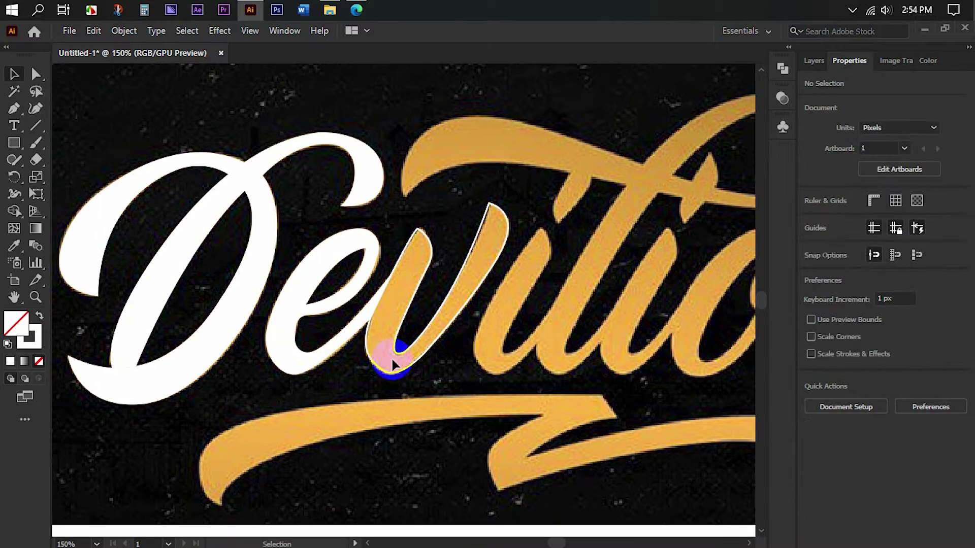
scroll(477, 293, "down", 1)
scroll(477, 294, "right", 2)
key("a")
left_click(431, 179)
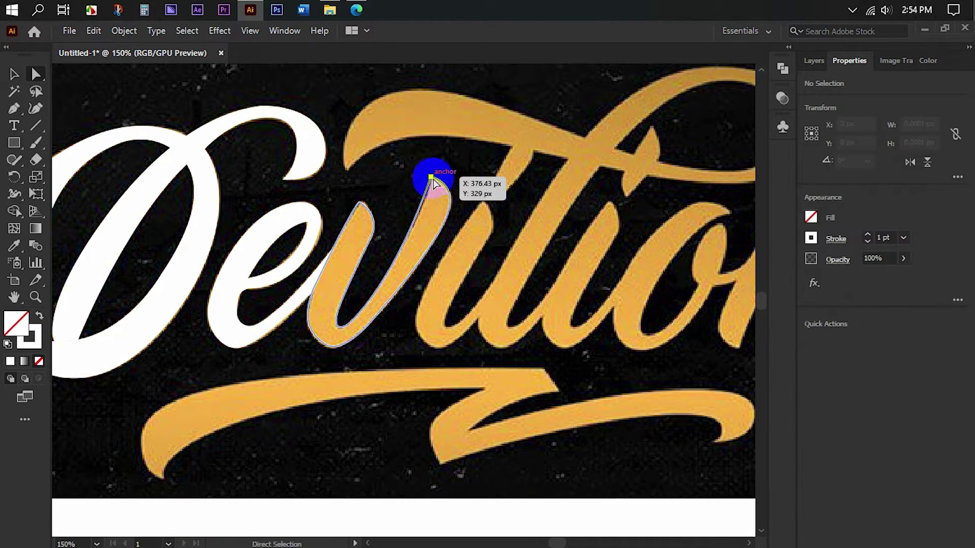
left_click_drag(435, 180, 435, 181)
scroll(446, 211, "down", 1)
scroll(446, 211, "up", 1)
Fill the closed v white and begin a new path on the following i.
key("v")
left_click(387, 276)
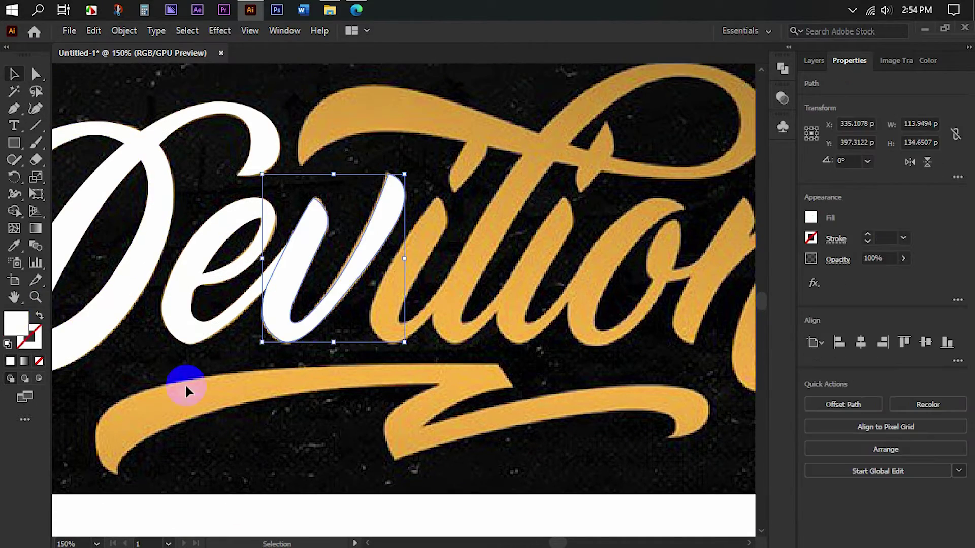
key("p")
left_click(421, 206)
Trace the stroke after the v as a white-stroked, unfilled outline around the loop bowl.
left_click_drag(421, 247, 403, 275)
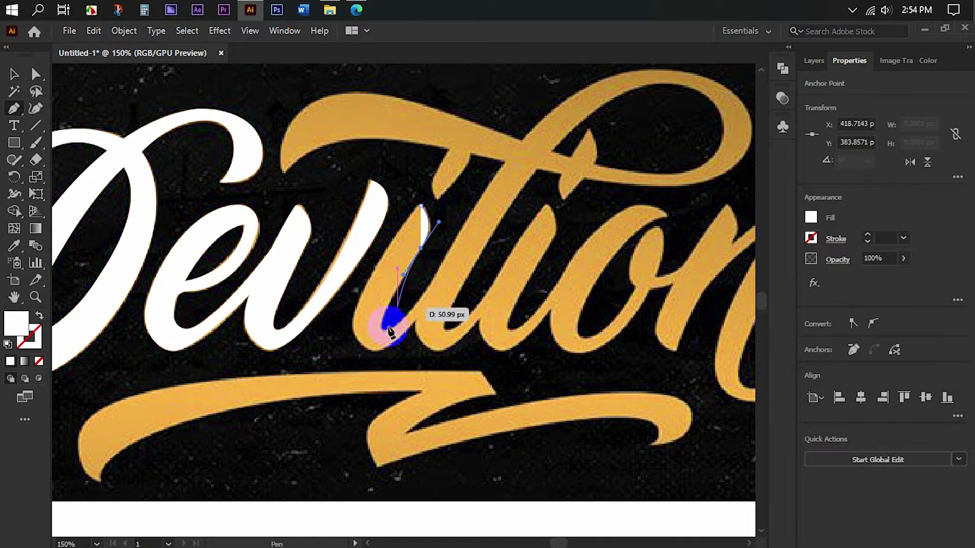
key("shift+x")
scroll(350, 333, "up", 1)
scroll(350, 333, "right", 2)
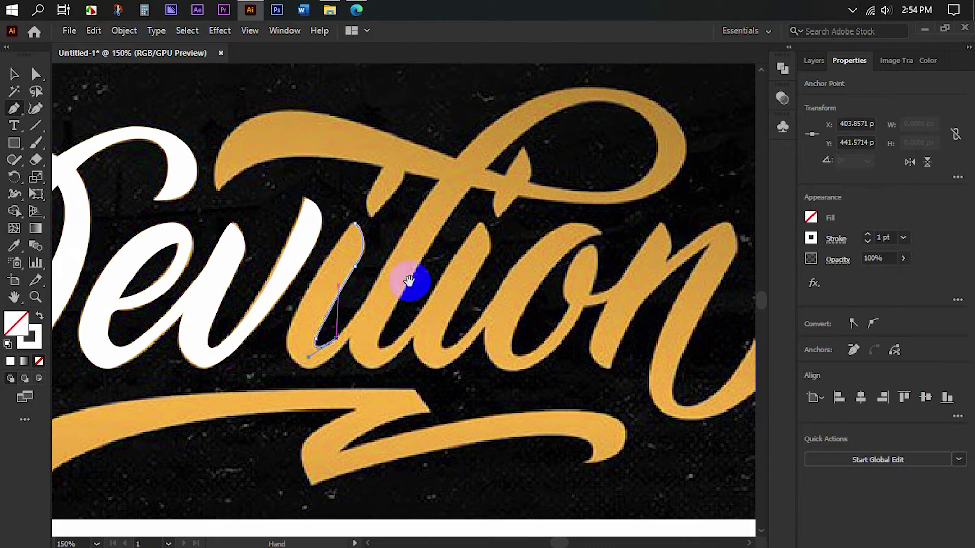
scroll(392, 303, "up", 2)
scroll(392, 303, "right", 2)
left_click_drag(339, 320, 357, 279)
left_click_drag(467, 173, 523, 148)
left_click_drag(586, 266, 503, 292)
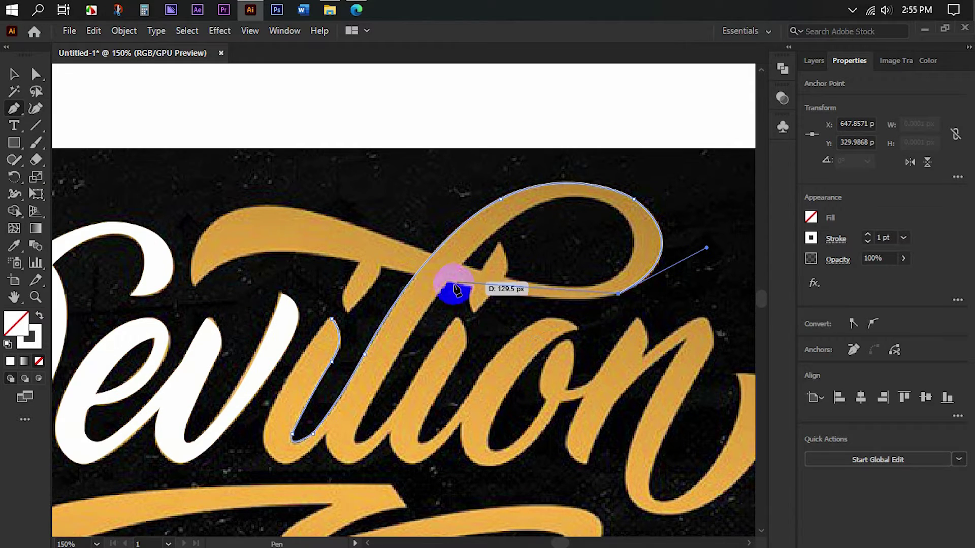
Continue the outline over the upper loop and down to the stem's base.
scroll(585, 277, "up", 1)
left_click_drag(447, 280, 364, 257)
scroll(447, 289, "up", 1)
left_click_drag(363, 302, 389, 179)
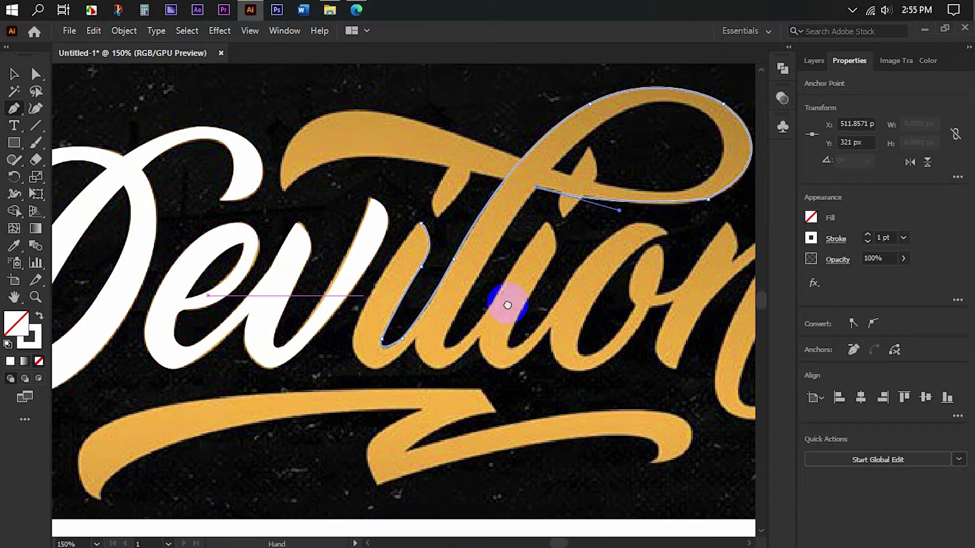
left_click(442, 324)
left_click_drag(440, 333, 447, 331)
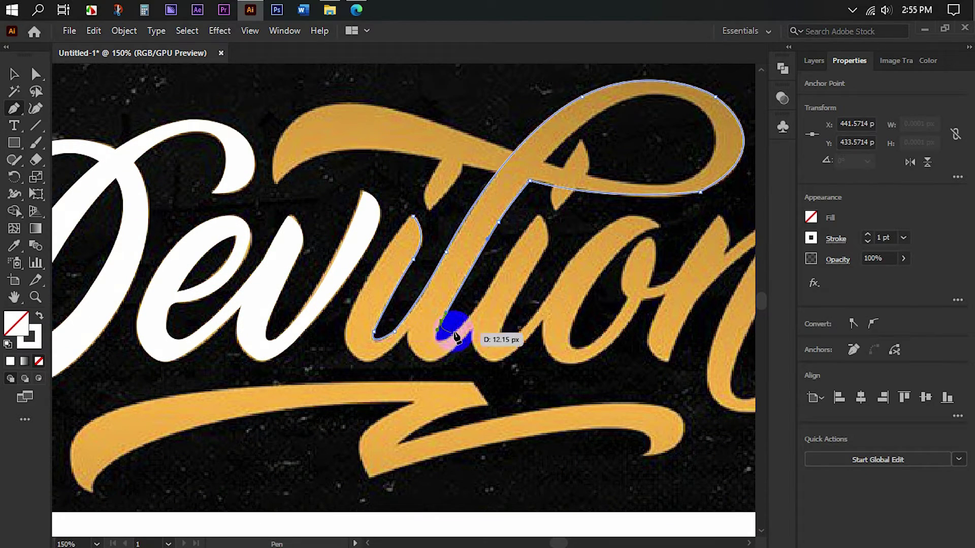
Extend the outline along the t stem, the next stroke and the u shape.
mouse_move(512, 273)
left_mouse_down()
mouse_move(487, 307)
mouse_move(464, 316)
left_mouse_up()
mouse_move(512, 254)
left_mouse_down()
mouse_move(507, 315)
mouse_move(485, 365)
left_mouse_up()
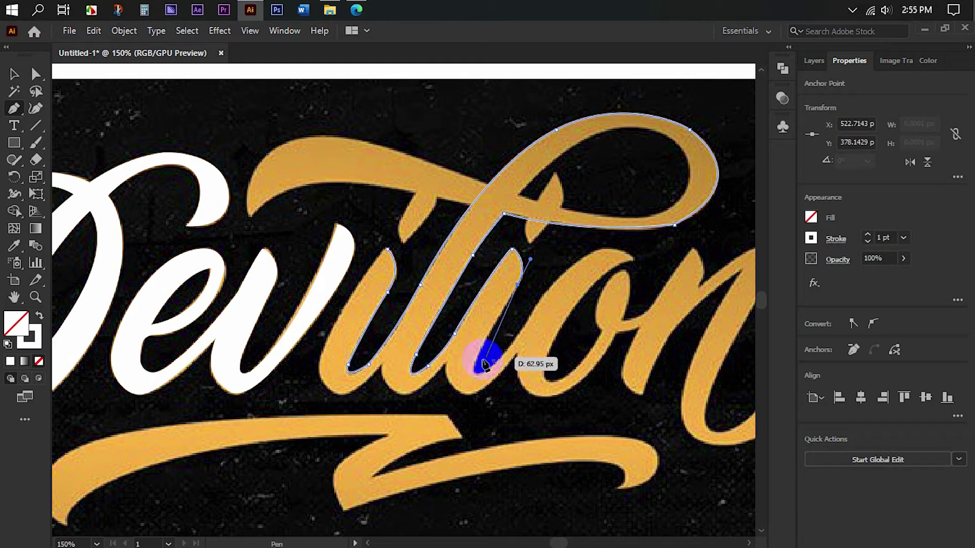
left_click_drag(518, 327, 529, 336)
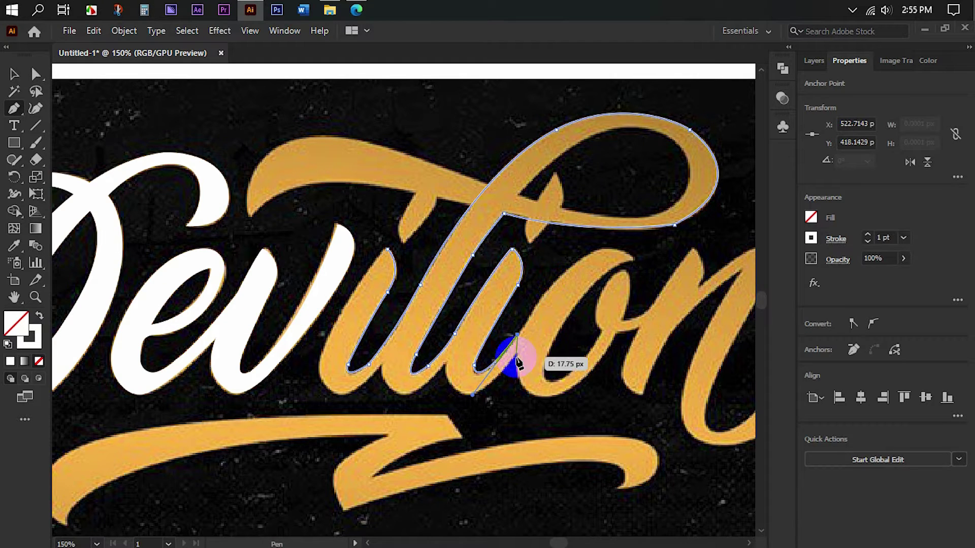
left_click_drag(470, 395, 472, 401)
mouse_move(406, 398)
left_mouse_down()
mouse_move(381, 374)
mouse_move(424, 398)
left_mouse_up()
scroll(401, 386, "left", 3)
left_click_drag(406, 353, 416, 335)
Refine the outline's anchors at the t's top and the loop's top.
key("a")
scroll(457, 330, "down", 1)
left_click(454, 354)
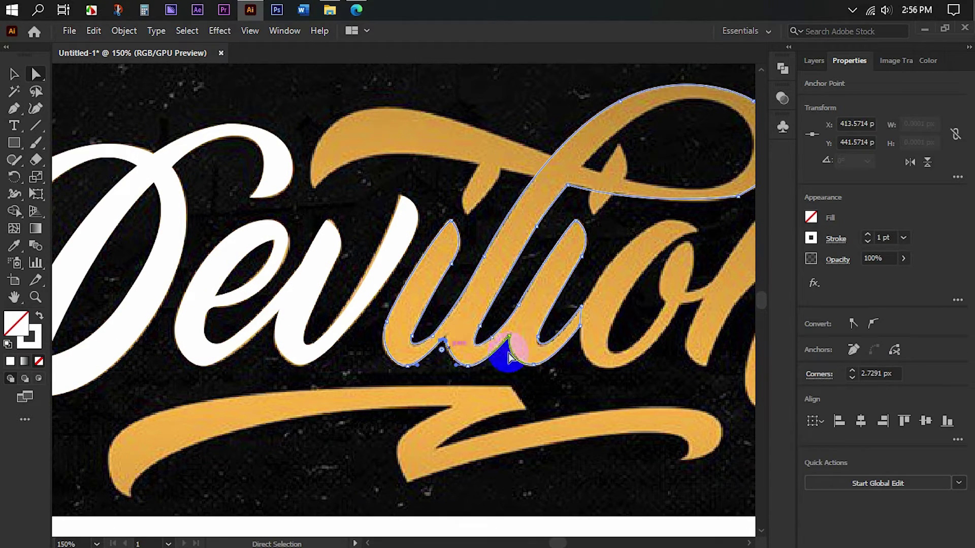
scroll(550, 381, "up", 3)
scroll(559, 345, "right", 3)
left_click(477, 280)
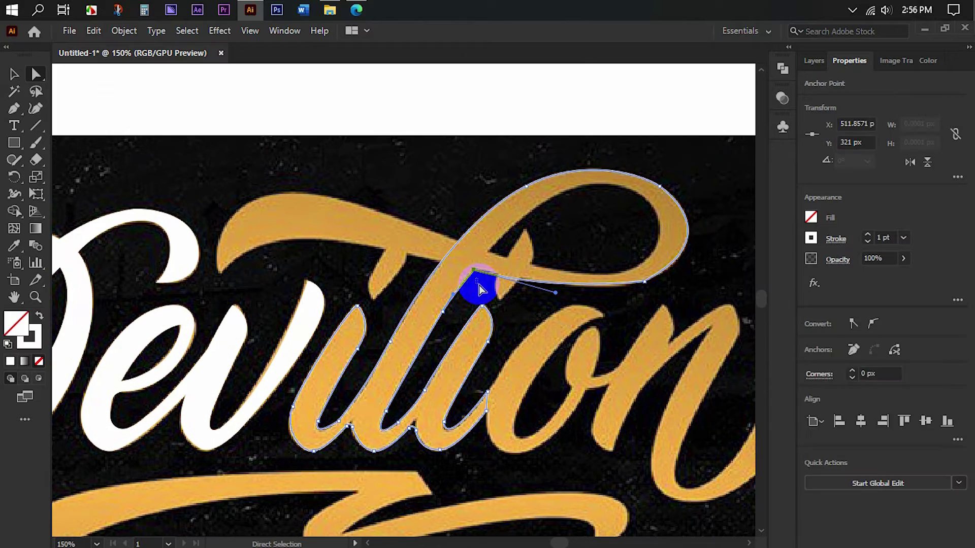
left_click(638, 270)
left_click(660, 185)
left_click(544, 173)
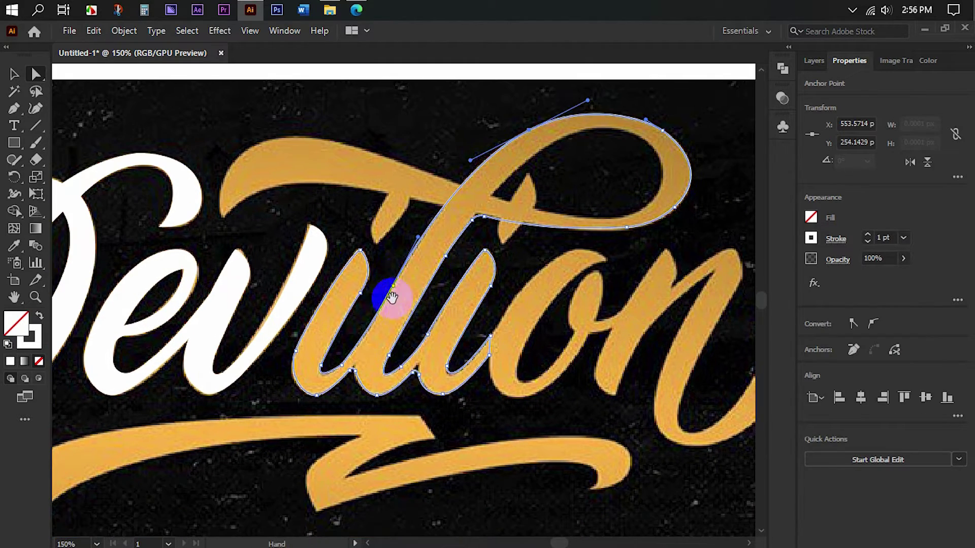
left_click(371, 279)
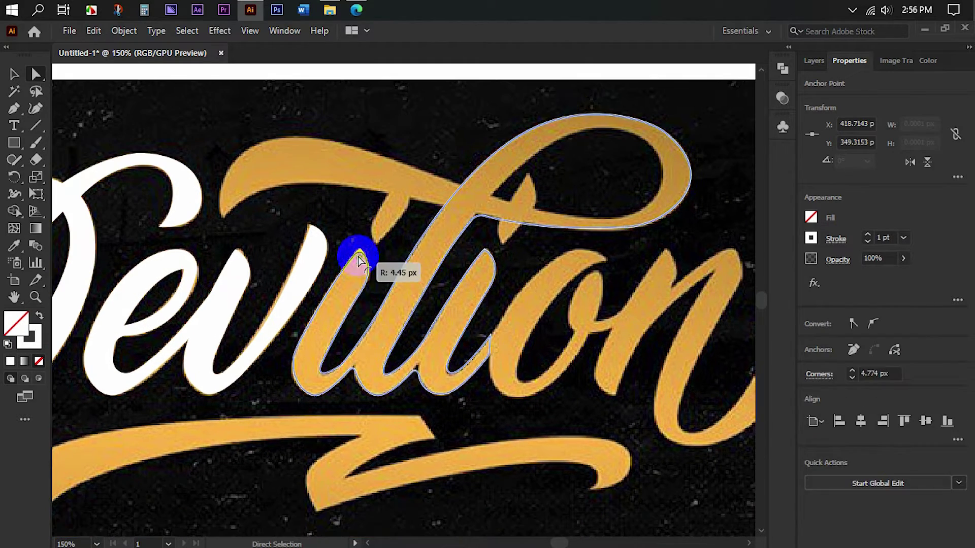
scroll(347, 318, "down", 1)
Trace and close an outline around the swash's left tail.
left_click(215, 247)
left_click_drag(436, 233, 608, 289)
left_click(451, 213)
left_click_drag(252, 170, 171, 191)
left_click(215, 246)
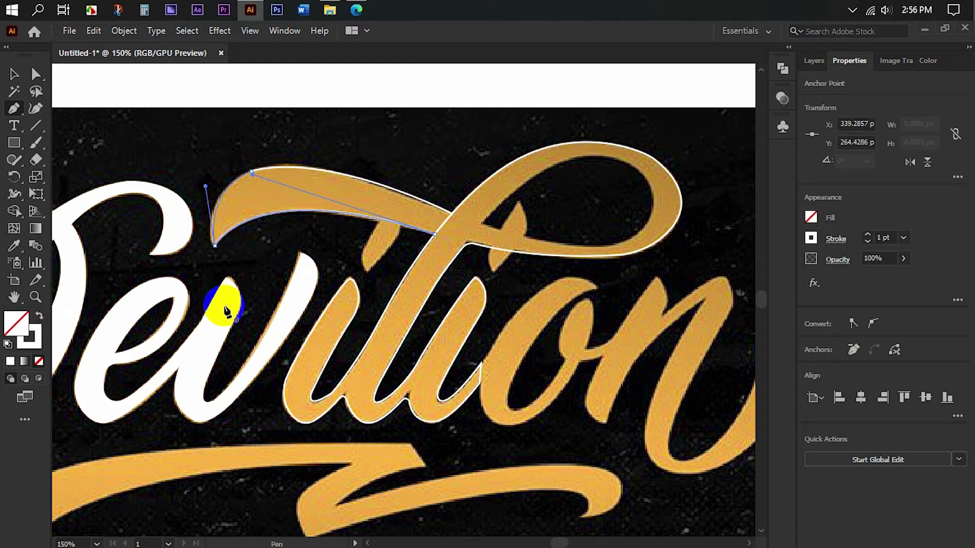
Outline the small wedge under the swash.
left_click(223, 303, "ctrl")
left_click_drag(335, 207, 307, 256)
left_click(303, 255)
left_click_drag(317, 202, 320, 206)
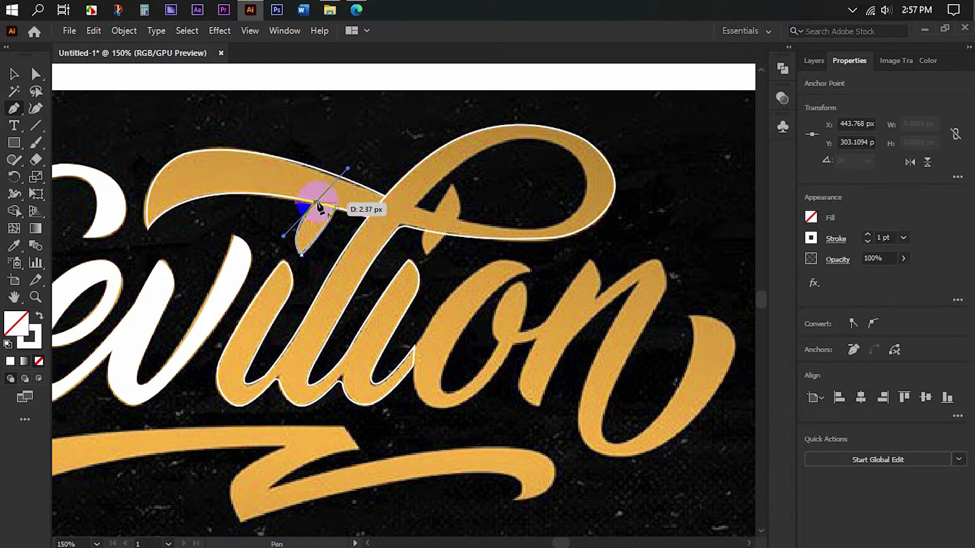
left_click(387, 229, "ctrl")
Trace and close the small piece inside the loop, nudging an anchor to fit.
left_click(392, 247)
left_click_drag(421, 207, 417, 181)
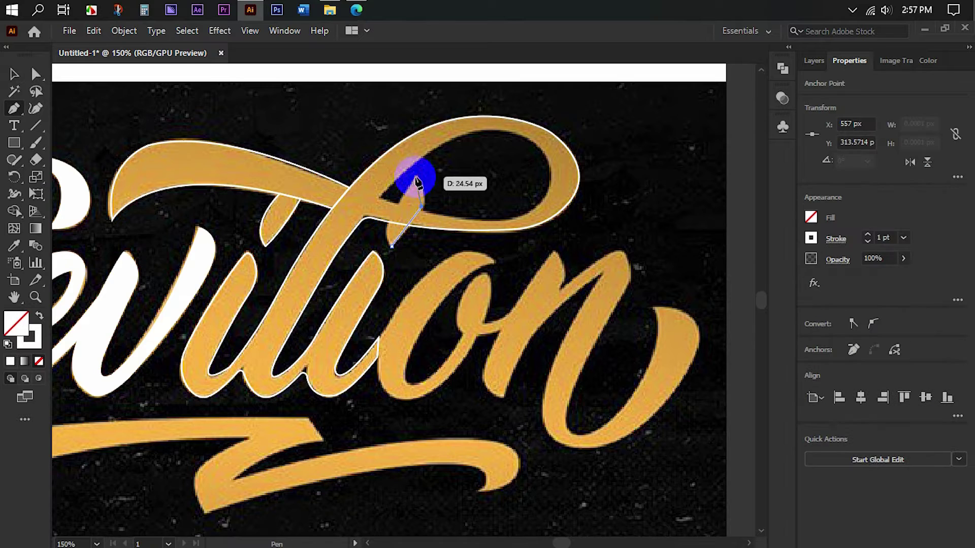
scroll(388, 221, "up", 3)
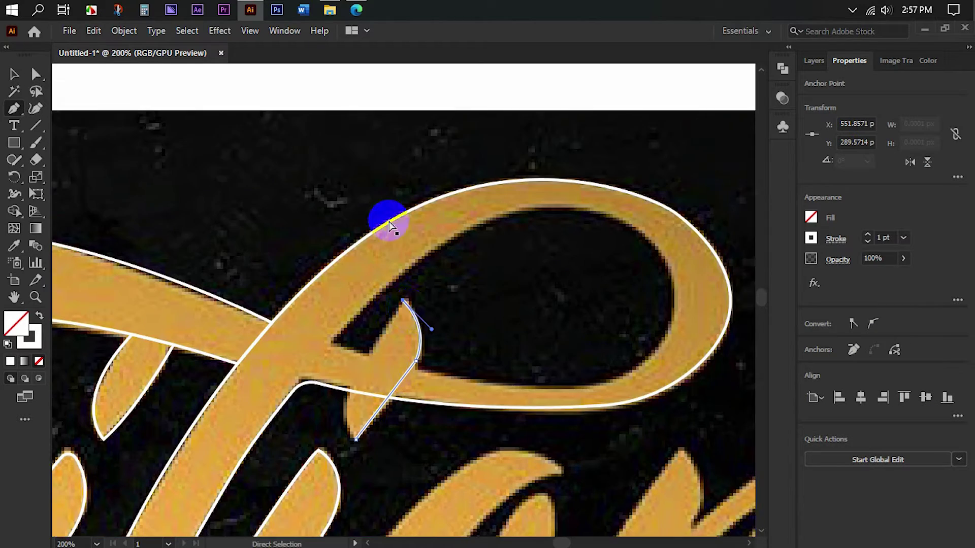
left_click_drag(388, 218, 387, 287)
left_click(391, 331)
key("a")
left_click_drag(441, 239, 380, 283)
left_click(469, 358)
Start a new pen outline at the top of the o.
key("ctrl+minus")
left_click_drag(457, 239, 425, 282)
scroll(425, 283, "down", 1)
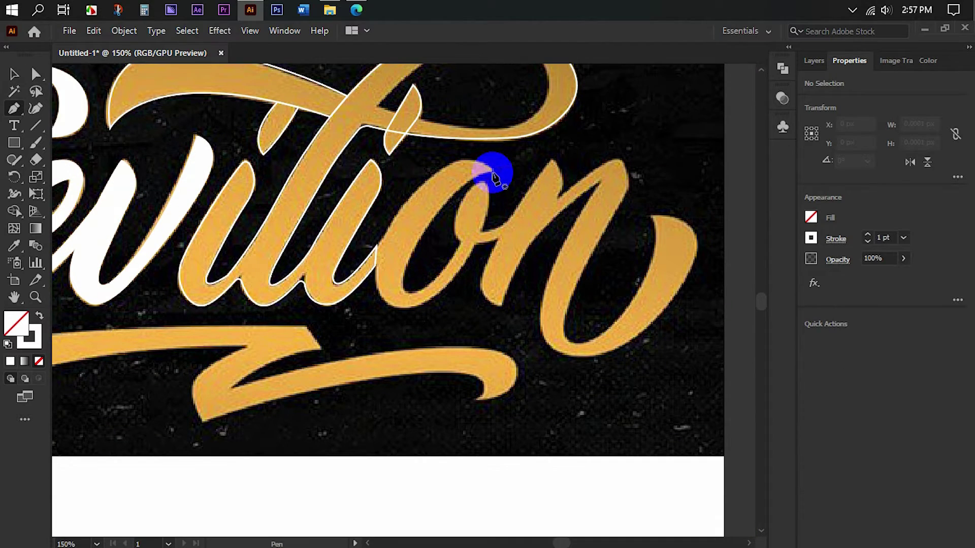
Begin a pen path around the o's bowl with points down its left side and lower left.
key("p")
left_click(491, 170)
left_click_drag(392, 315, 368, 350)
left_click_drag(408, 262, 409, 283)
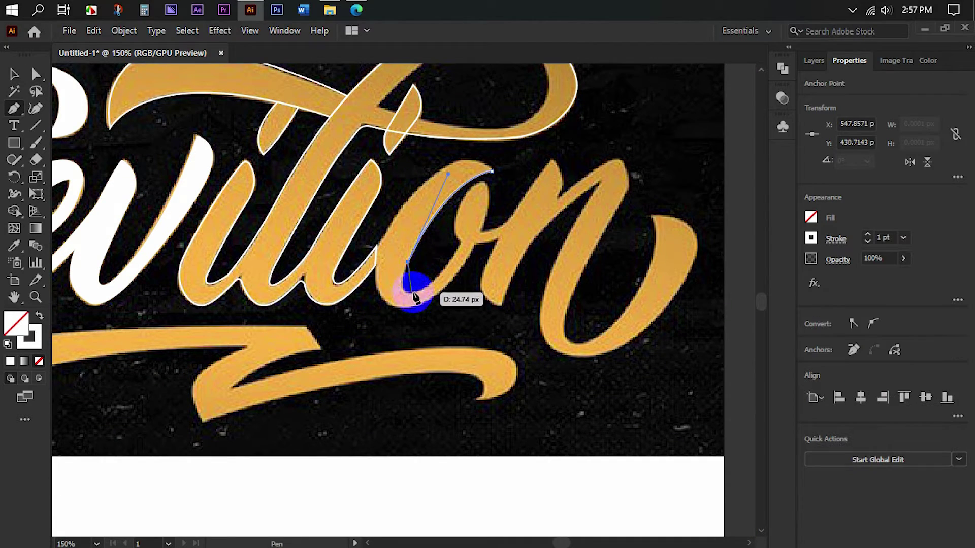
scroll(462, 247, "up", 2)
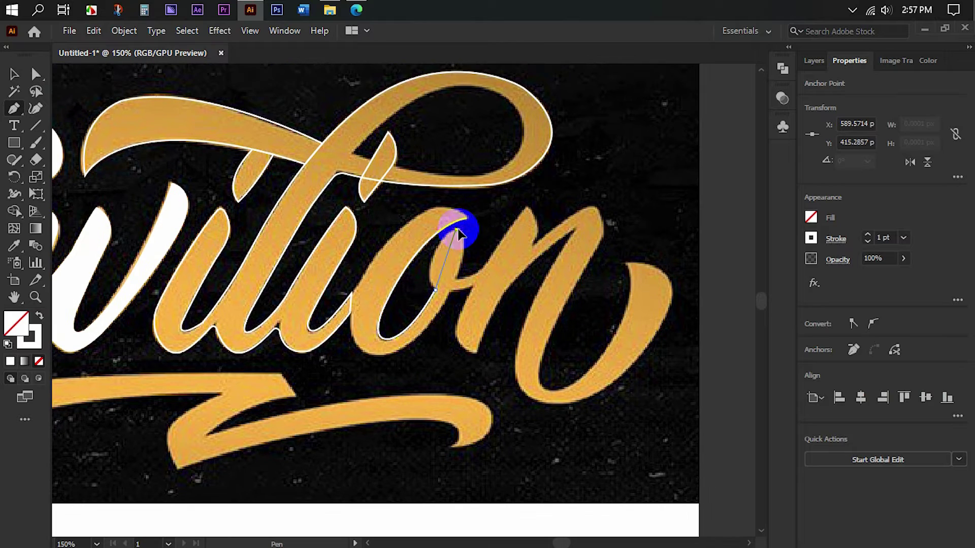
scroll(475, 242, "down", 2)
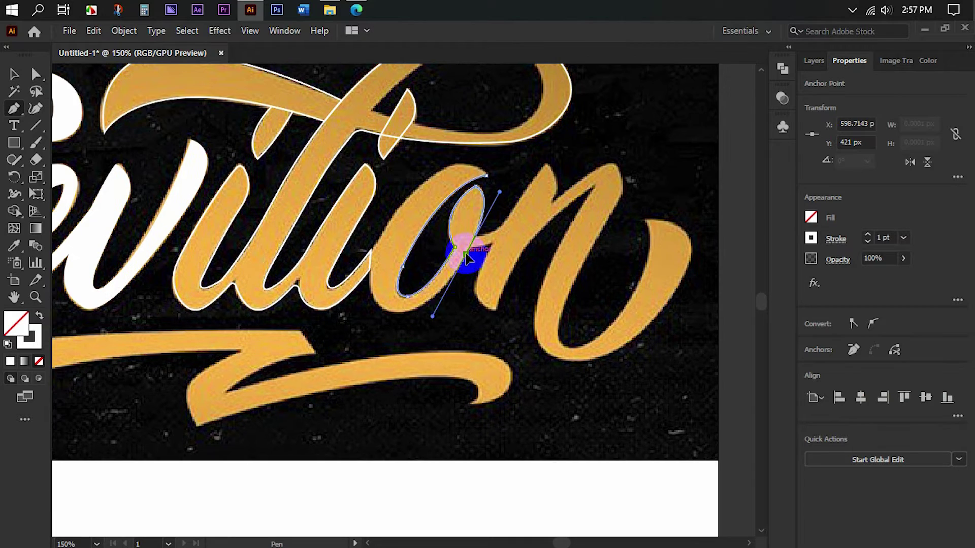
scroll(468, 259, "up", 1)
Close the o outline with curve points at its bottom and top right, then select the traced outlines.
left_click_drag(397, 334, 436, 349)
scroll(401, 304, "up", 2)
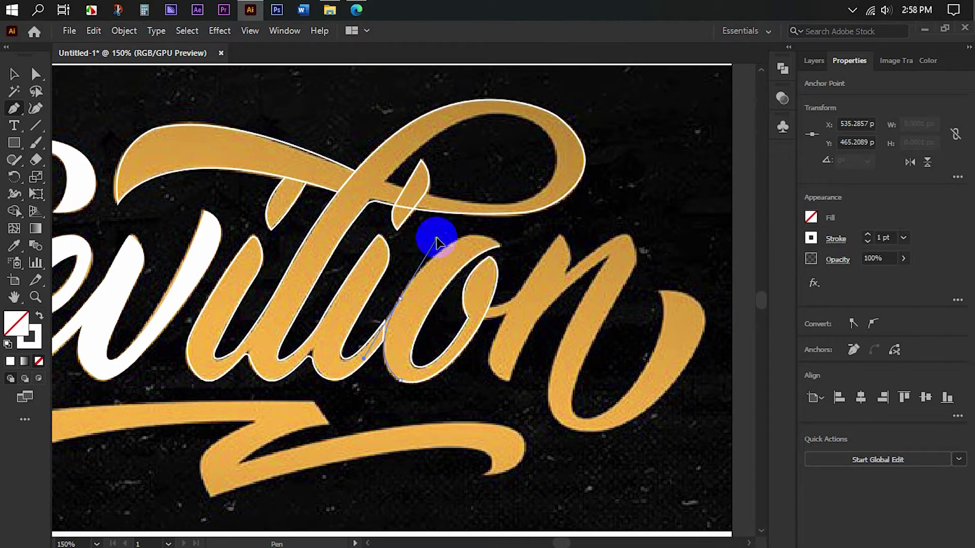
left_click_drag(489, 258, 501, 249)
left_click_drag(333, 391, 355, 402)
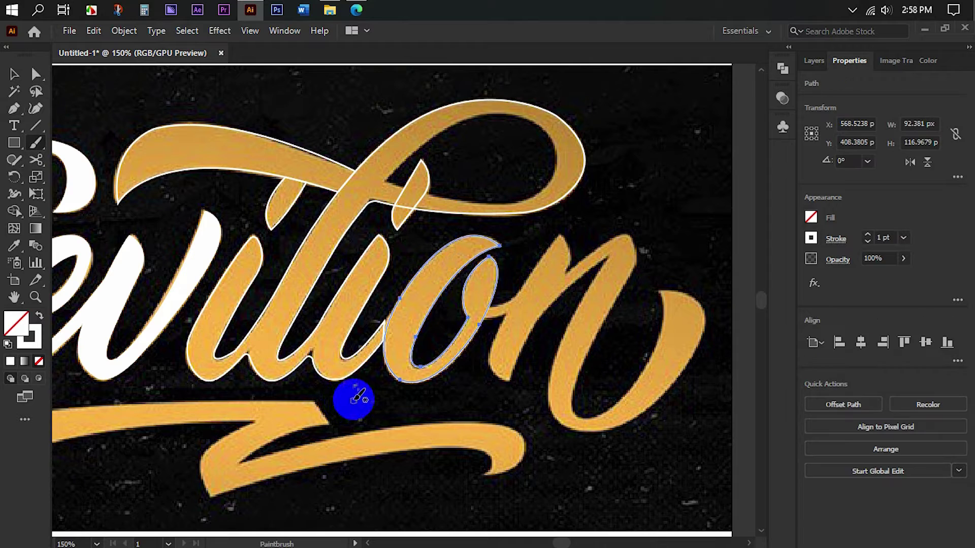
key("v")
left_click(397, 239)
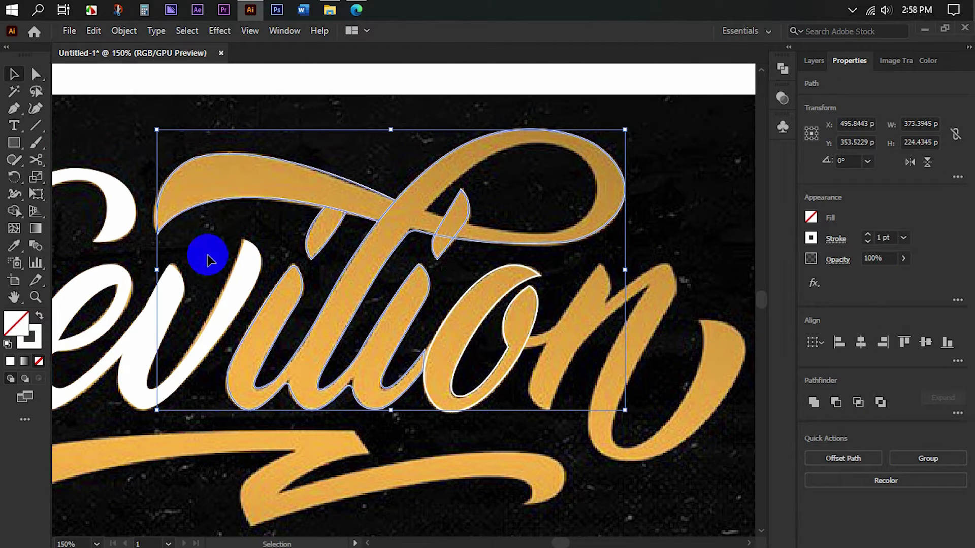
Give the traced o outline a white fill with no stroke, brought to the front.
key("shift+x")
left_click_drag(502, 437, 465, 358)
key("ctrl+shift+bracketright")
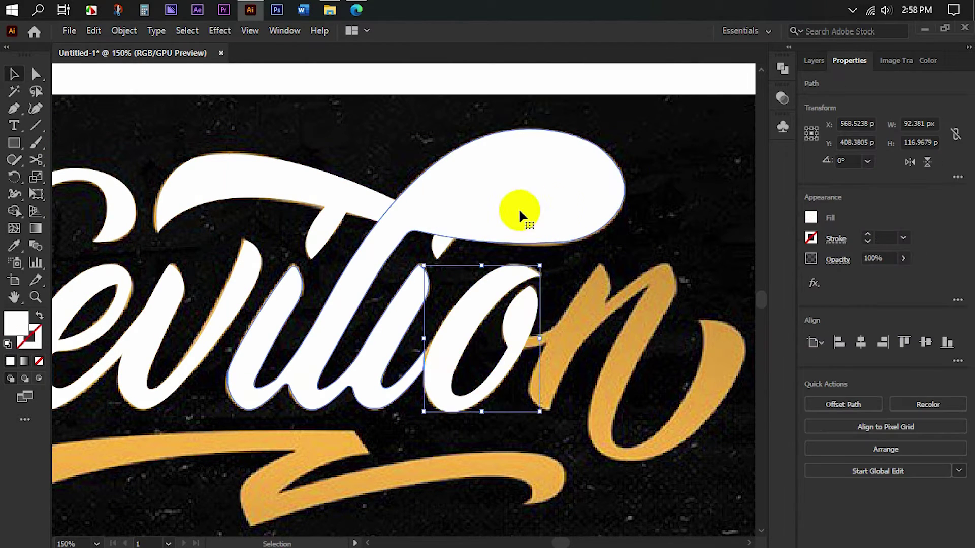
Hide the white tio shape and pen-trace the inside of the l's top loop.
left_click(813, 60)
left_click(817, 159)
key("p")
left_click(424, 210)
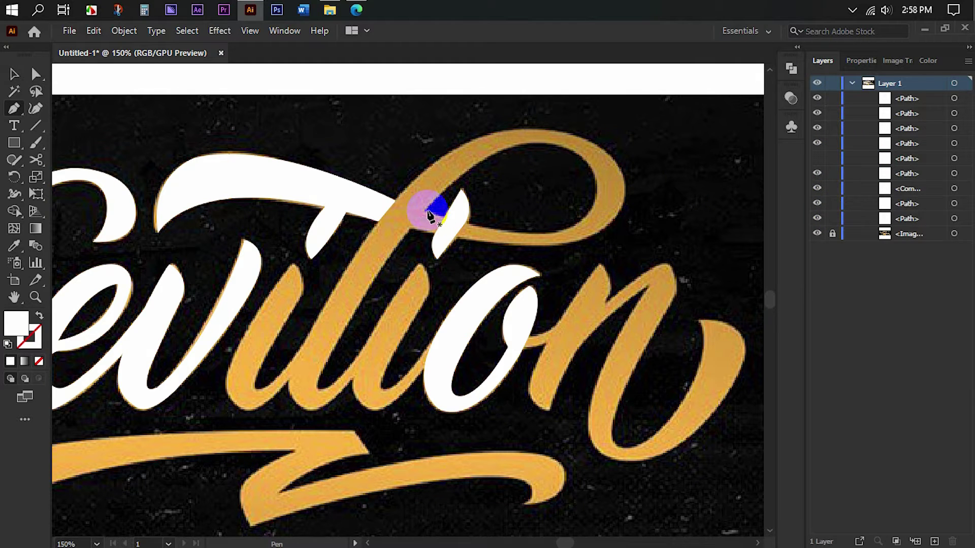
left_click_drag(586, 164, 654, 231)
left_click_drag(578, 220, 565, 238)
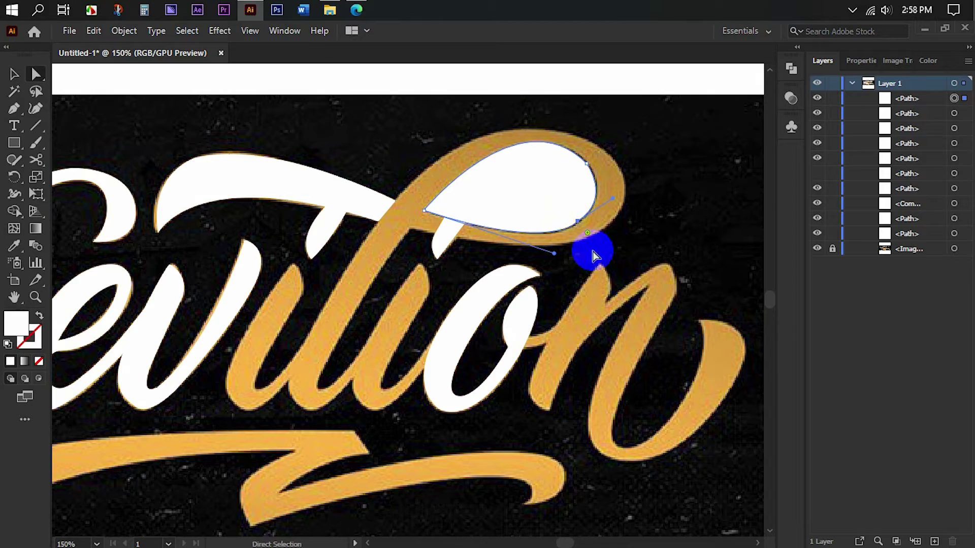
Unhide the tio shape and punch the l loop out of it as a compound path.
key("v")
left_click(817, 173)
left_click(516, 196)
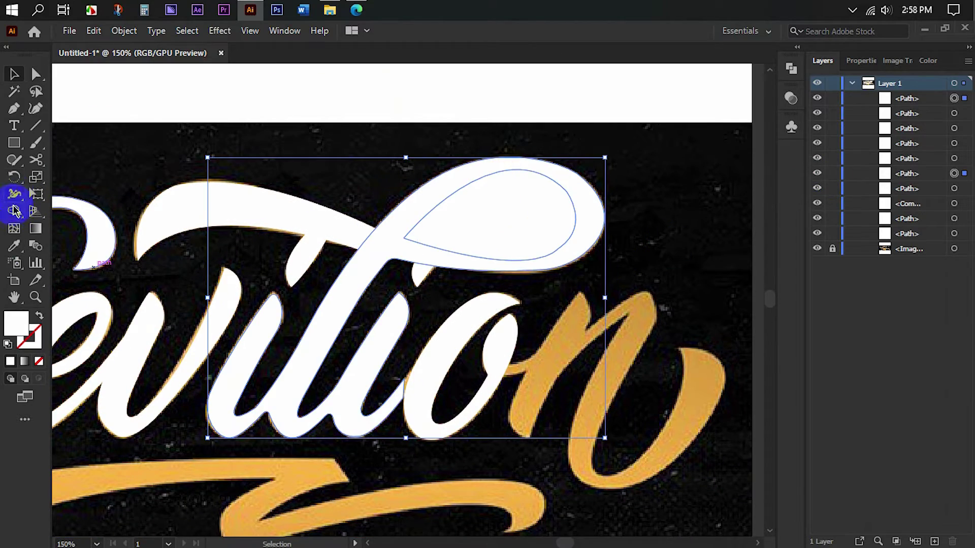
left_click(14, 208)
left_click(533, 244, "alt")
scroll(527, 201, "down", 5)
scroll(393, 311, "up", 2)
Start tracing the n where it meets the o, over its first peak and valley.
key("p")
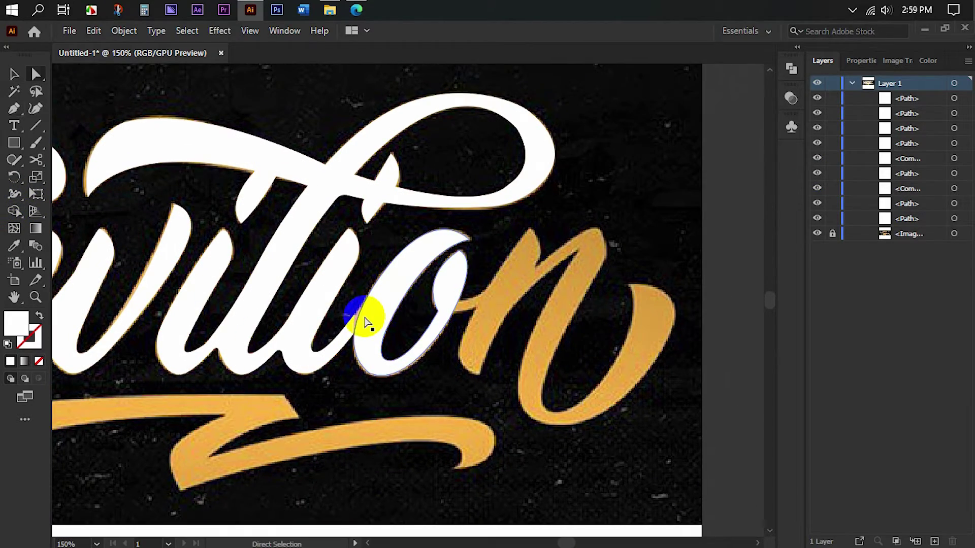
scroll(364, 320, "up", 3)
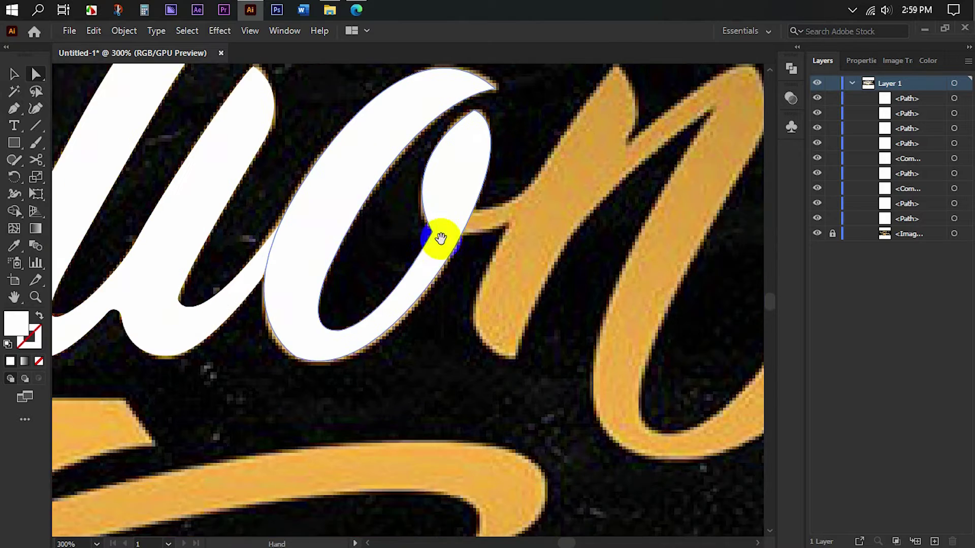
left_click_drag(441, 238, 339, 388)
left_click(341, 362)
left_click_drag(415, 310, 447, 256)
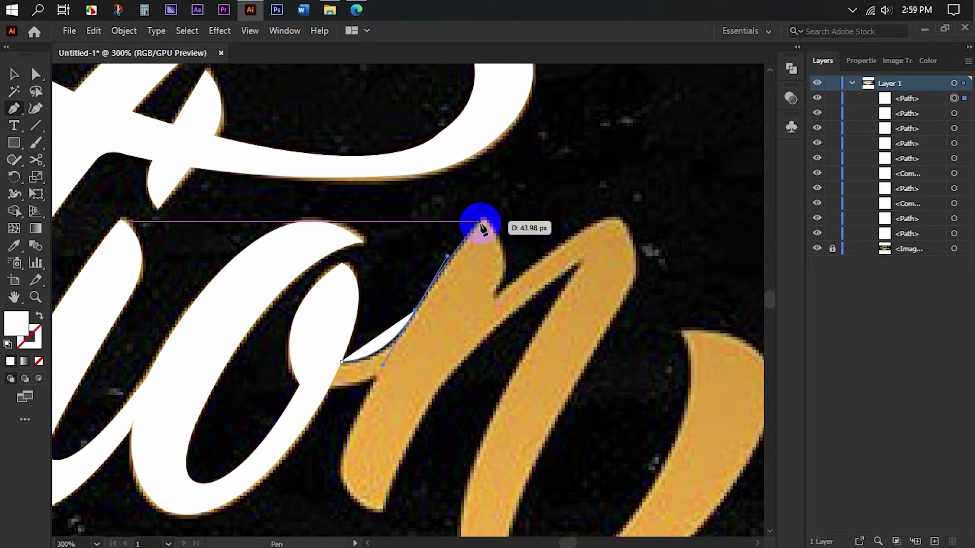
left_click(481, 225)
scroll(442, 274, "down", 3)
scroll(491, 242, "up", 2)
left_click_drag(539, 211, 572, 239)
scroll(572, 239, "down", 4)
mouse_move(564, 198)
left_mouse_down()
mouse_move(553, 218)
mouse_move(485, 259)
mouse_move(465, 209)
left_mouse_up()
Continue the n path down its right stroke and close it at the starting point.
scroll(548, 222, "down", 5)
left_click_drag(466, 286, 481, 296)
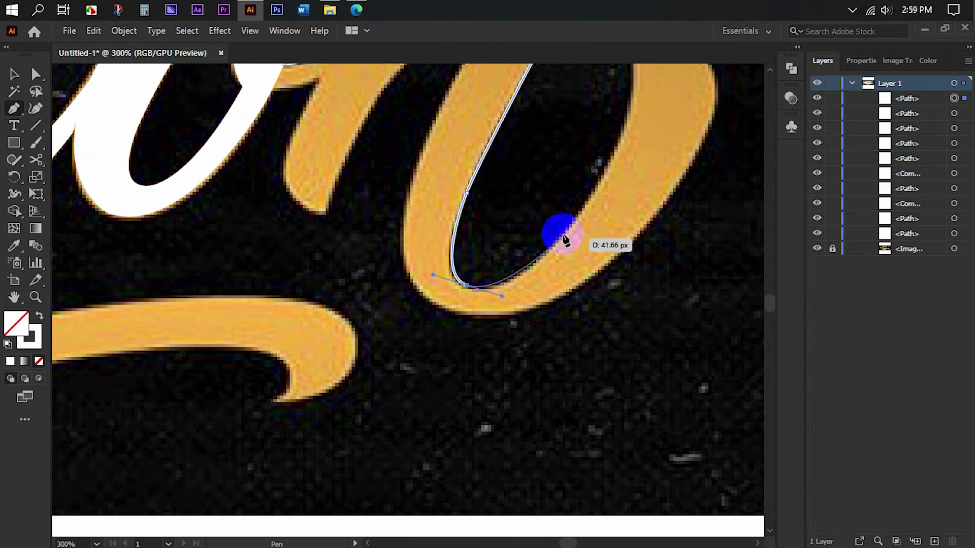
scroll(595, 194, "up", 3)
left_click_drag(572, 202, 570, 206)
scroll(566, 185, "down", 3)
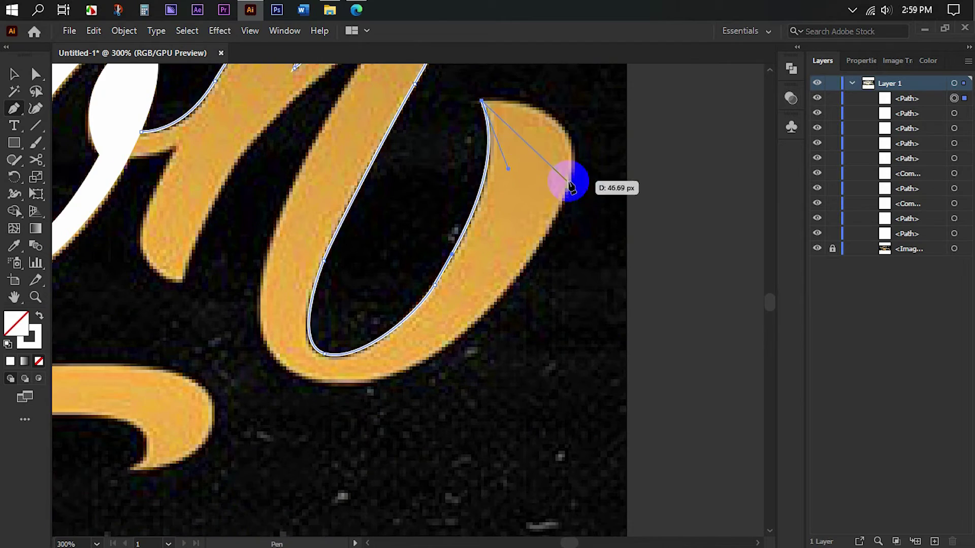
left_click_drag(485, 313, 524, 325)
scroll(388, 398, "up", 3)
left_click_drag(361, 308, 388, 256)
scroll(388, 257, "up", 3)
left_click(421, 257)
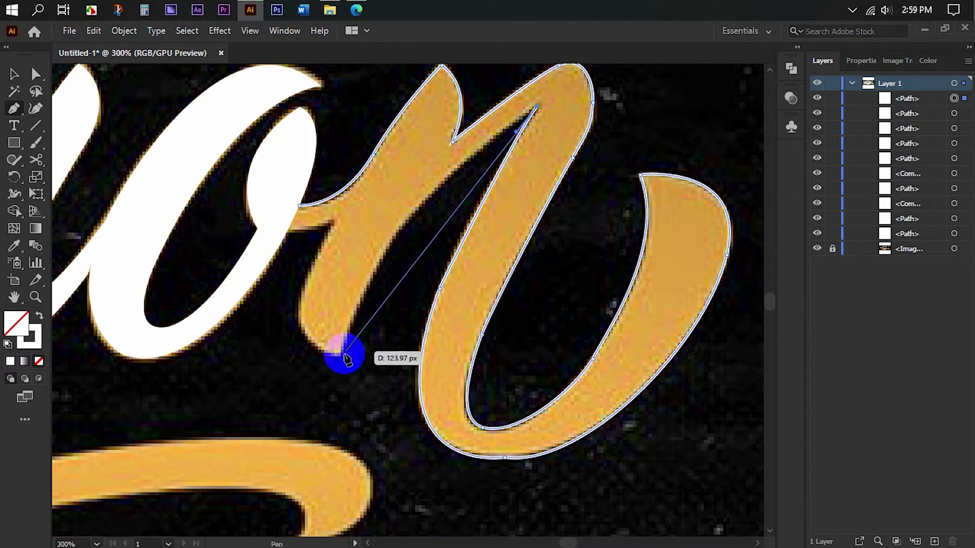
scroll(435, 253, "down", 3)
mouse_move(343, 352)
left_mouse_down()
mouse_move(407, 345)
mouse_move(392, 336)
left_mouse_up()
scroll(401, 341, "up", 3)
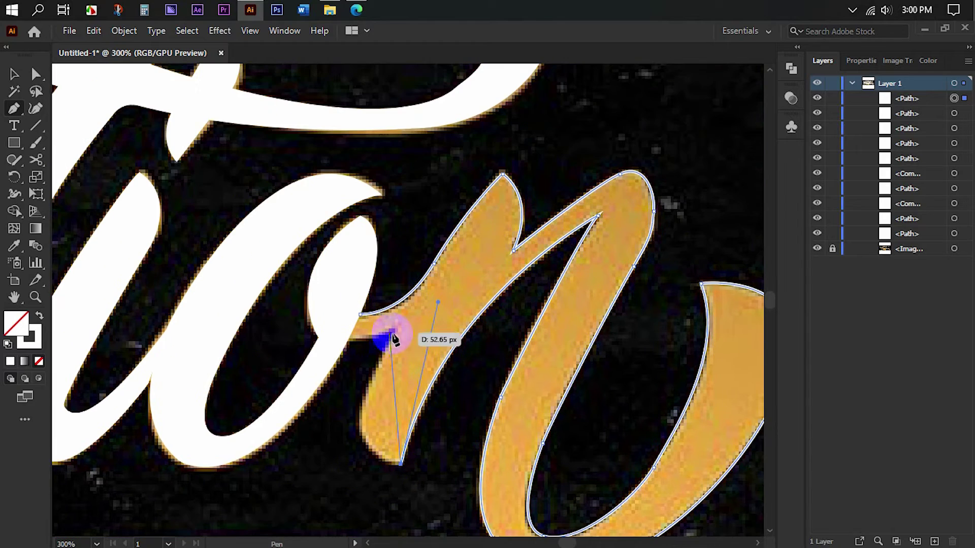
left_click(356, 337)
Eyedropper the o's white fill onto the n and adjust the n's bottom anchor.
key("i")
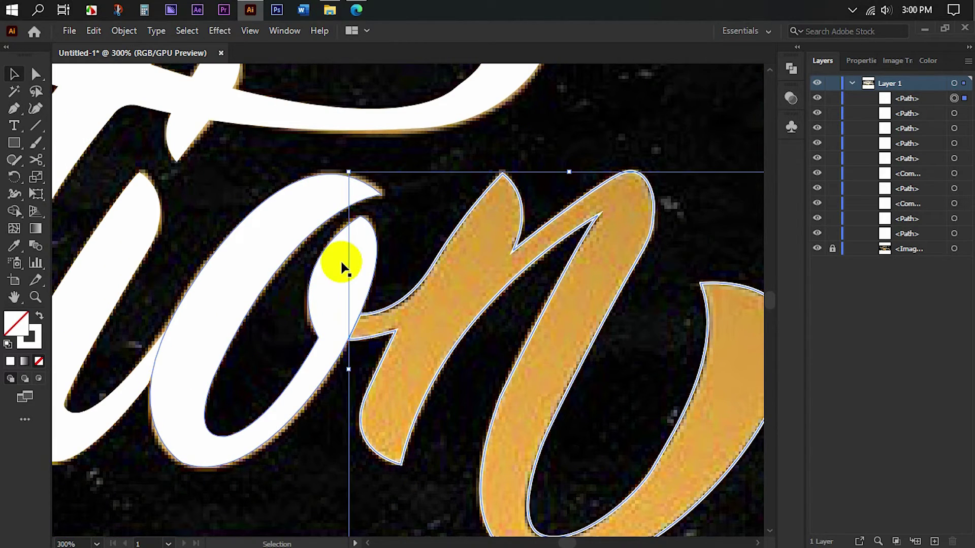
left_click(329, 242)
key("a")
scroll(447, 348, "down", 3)
scroll(466, 278, "up", 2)
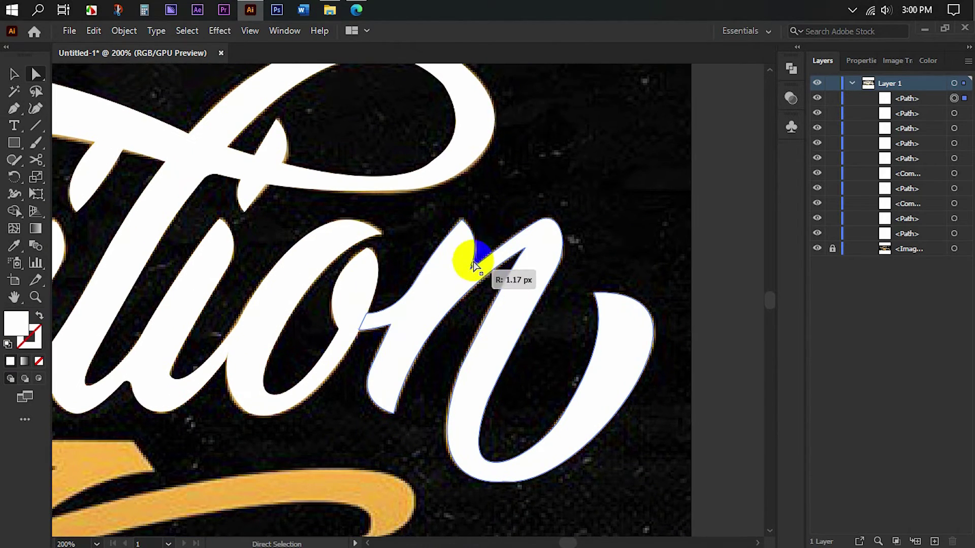
left_click(501, 481)
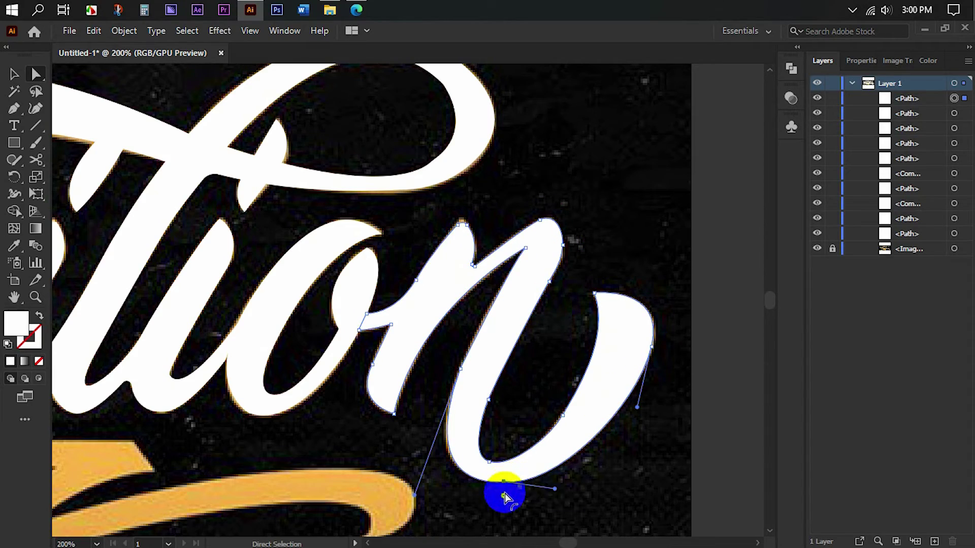
scroll(500, 241, "down", 5)
scroll(500, 241, "up", 3)
scroll(447, 285, "left", 3)
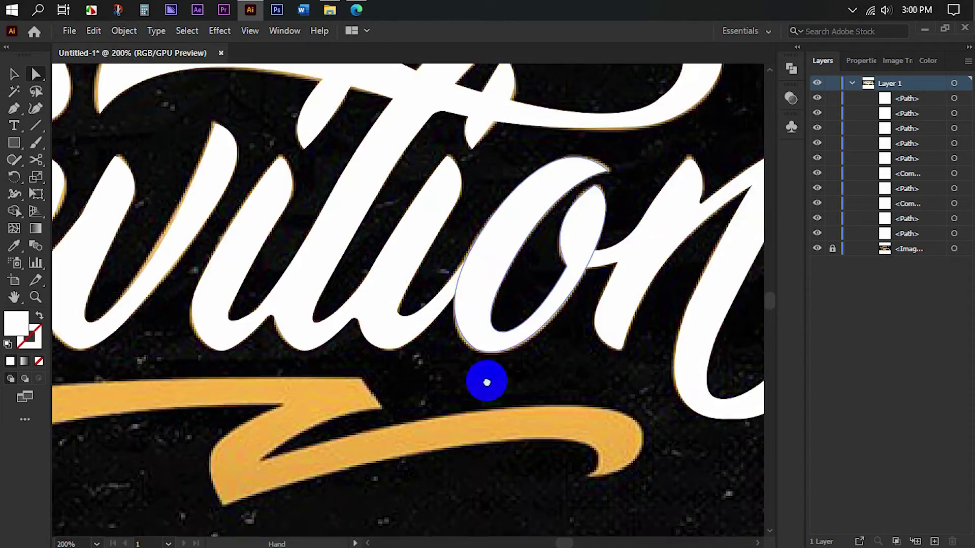
scroll(457, 261, "down", 3)
key("ctrl+minus")
Start the swash path at its left tip, curving along its edge to the tip anchors.
scroll(272, 409, "down", 2)
key("p")
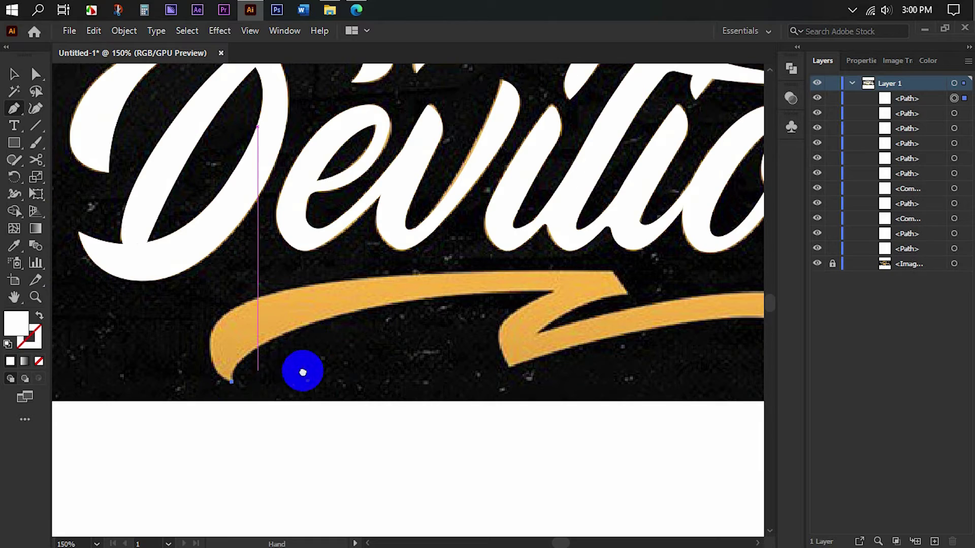
left_click(224, 414)
left_click_drag(224, 340, 283, 303)
left_click_drag(72, 317, 16, 292)
left_click(546, 278)
left_click(563, 301)
left_click_drag(473, 339, 477, 344)
Extend the swash path along its bottom edge and curve it back along the top.
left_click_drag(698, 333, 482, 327)
left_click_drag(606, 342, 610, 337)
left_click_drag(500, 345, 435, 344)
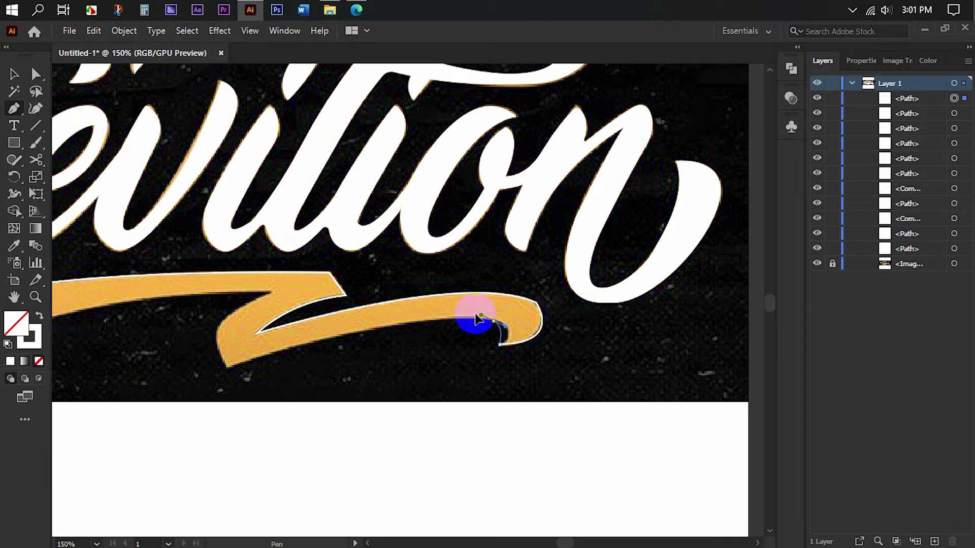
left_click_drag(229, 369, 160, 397)
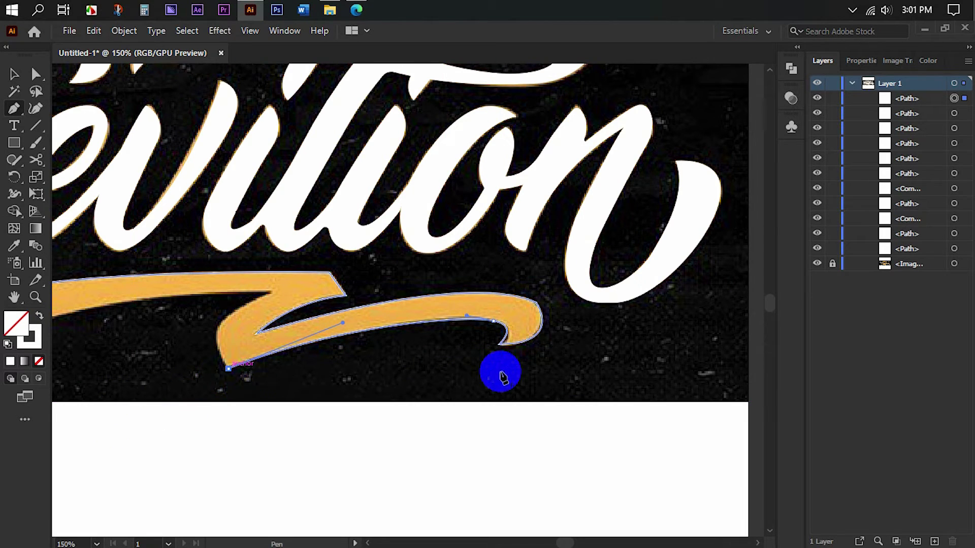
scroll(442, 351, "left", 6)
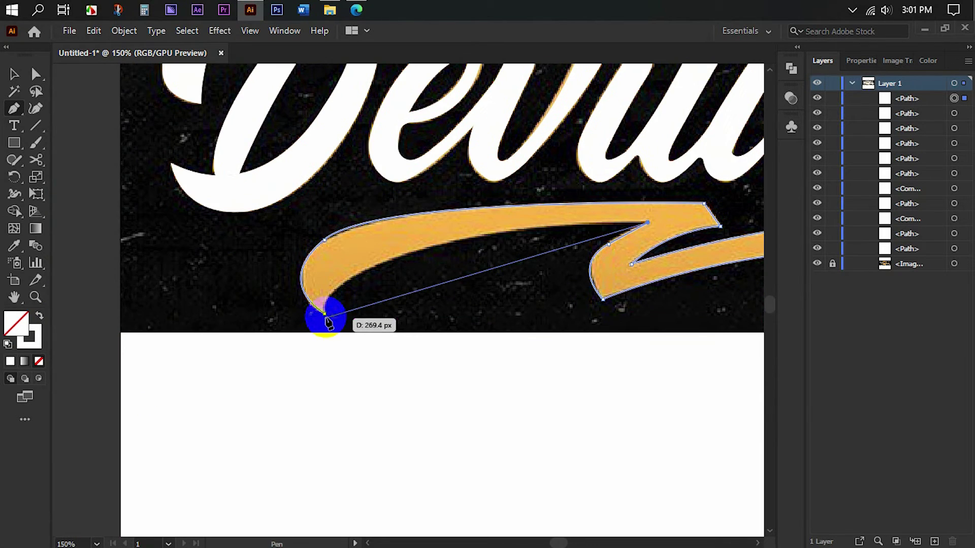
Refine the swash's upper-right and lower-left anchors with Direct Selection.
key("a")
scroll(338, 305, "down", 3)
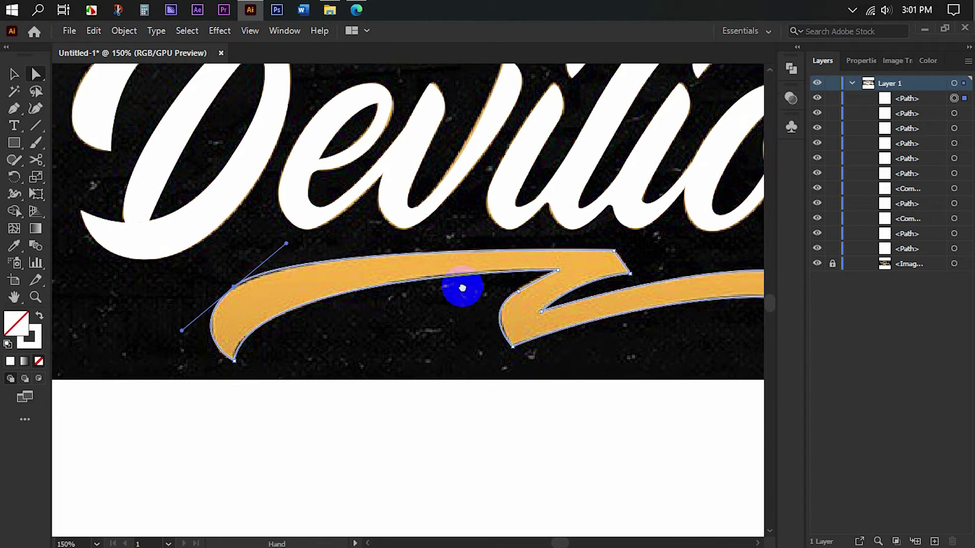
scroll(459, 290, "right", 2)
left_click(472, 284)
scroll(500, 264, "down", 2)
scroll(500, 264, "right", 3)
left_click(488, 170)
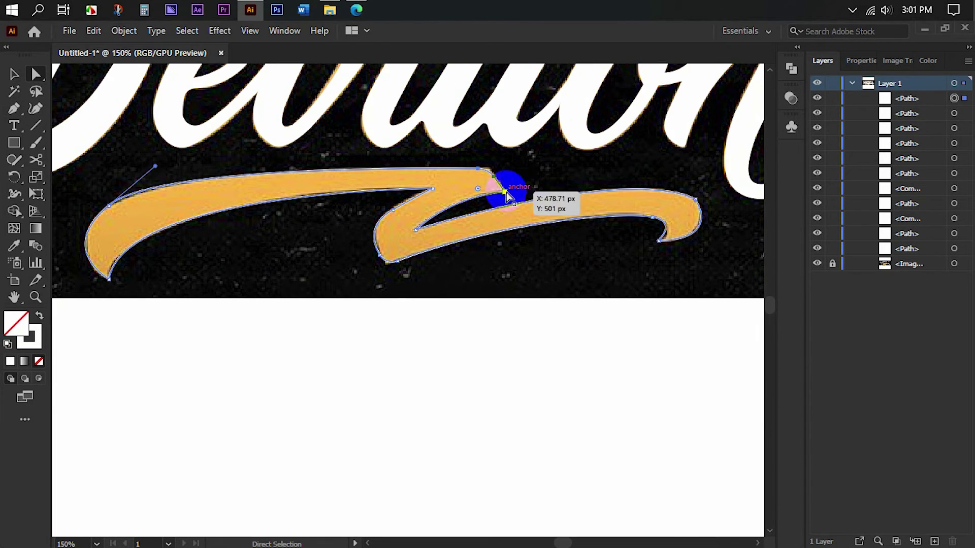
left_click(397, 261)
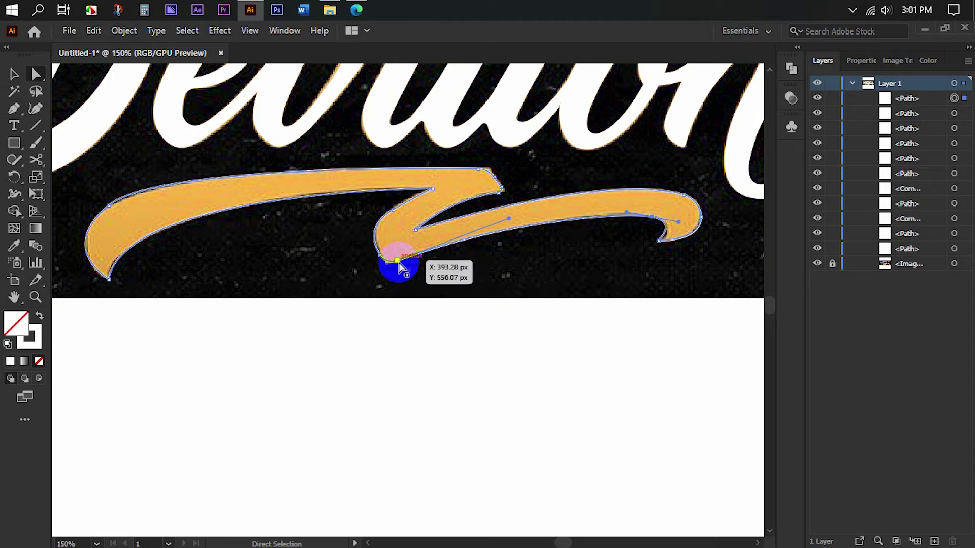
scroll(514, 216, "up", 3)
scroll(514, 216, "left", 4)
Fill the swash white with no stroke and zoom out to the whole artwork.
key("v")
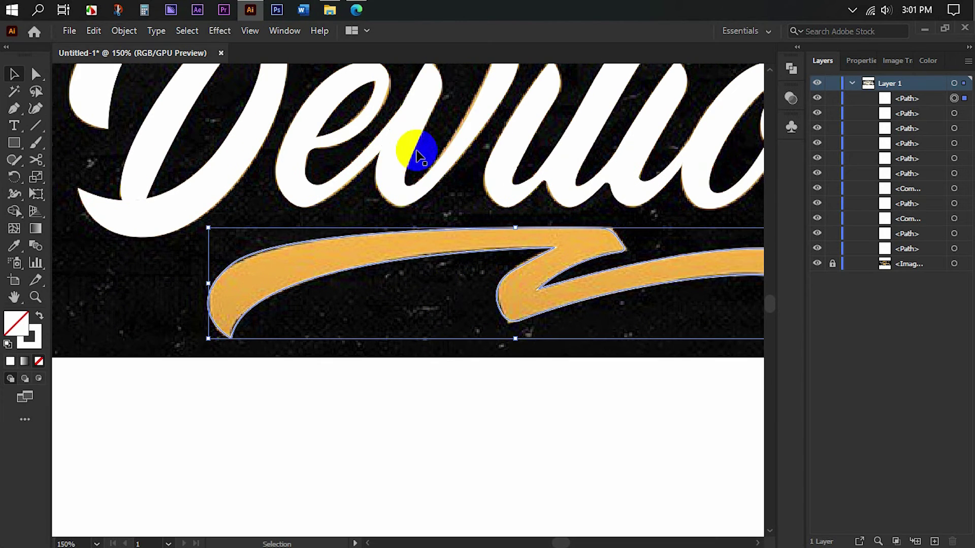
key("shift+x")
key("b")
key("ctrl+0")
key("v")
right_click(584, 212)
Unlock the reference image, then undo an accidental upward move of it.
left_click(730, 222)
left_click_drag(604, 228, 605, 221)
key("ctrl+z")
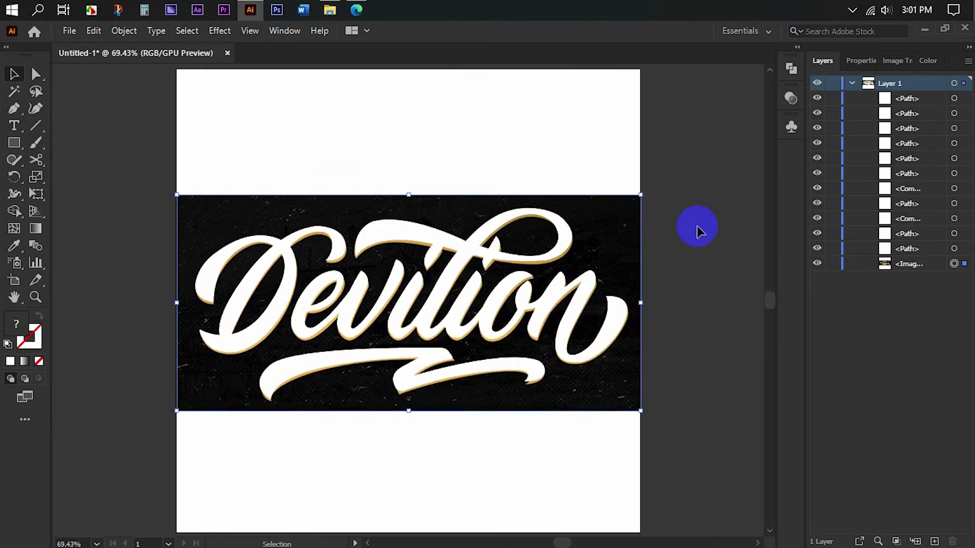